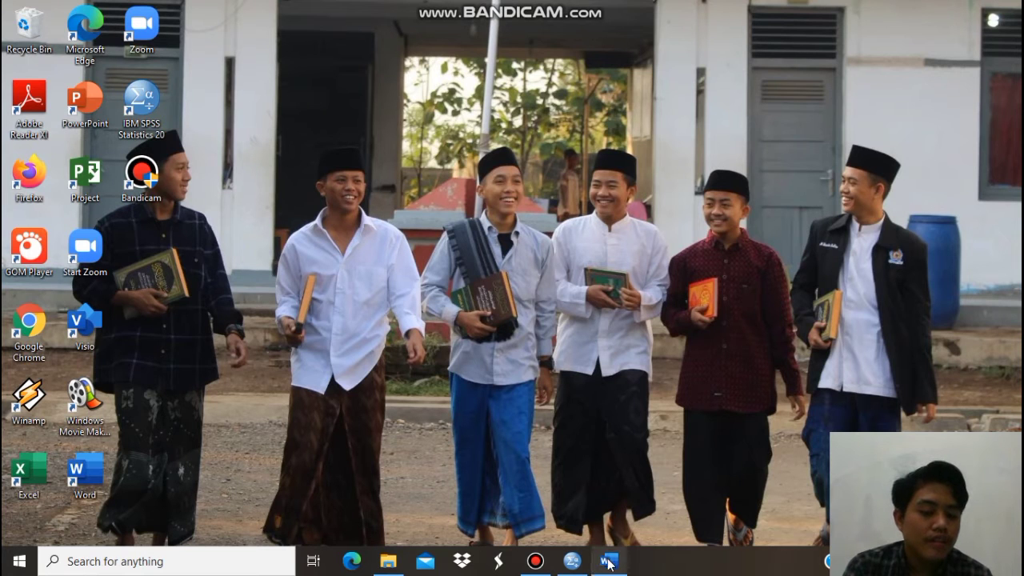
Switch to Word and read the Kasus I atau II problem with its emulsion pH table
{"action": "mouse_move", "coordinate": [611, 560]}
{"action": "left_click", "coordinate": [601, 533]}
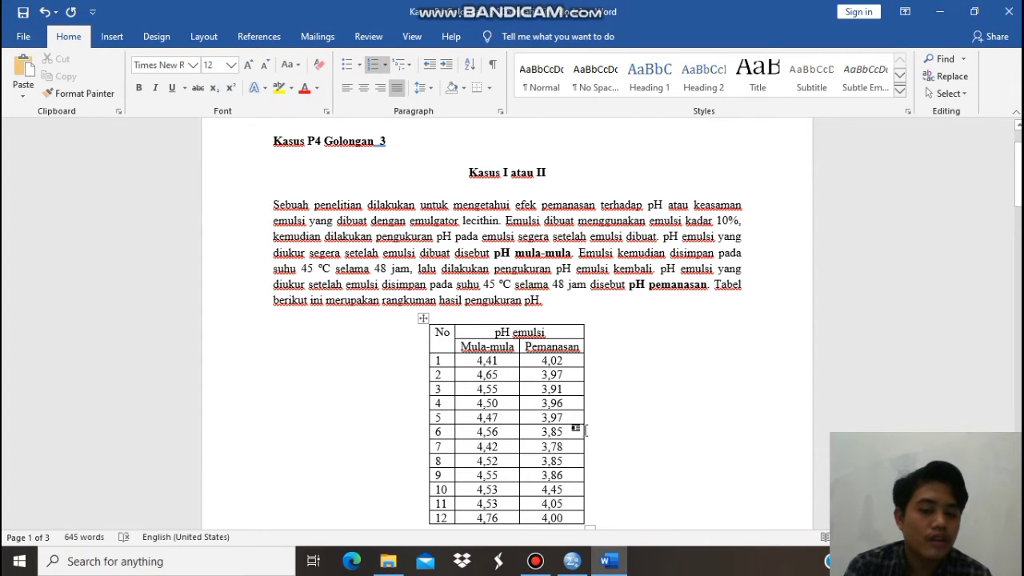
{"action": "scroll", "coordinate": [584, 441], "scroll_direction": "down", "scroll_amount": 1}
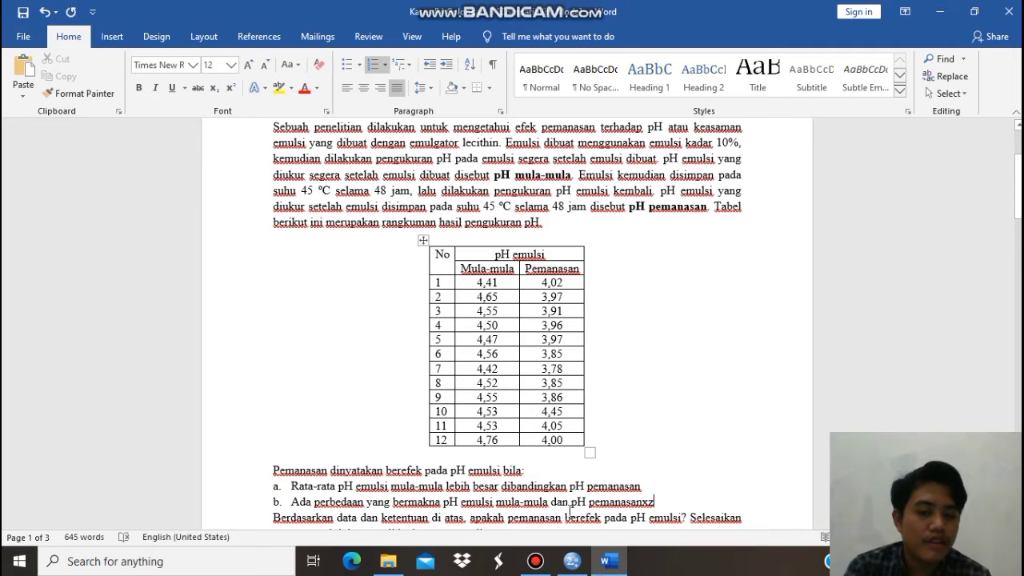
Switch to SPSS, view the P4.sav data, and set up a Frequencies analysis with Mula mula and Pemanasan as variables
{"action": "left_click", "coordinate": [572, 561]}
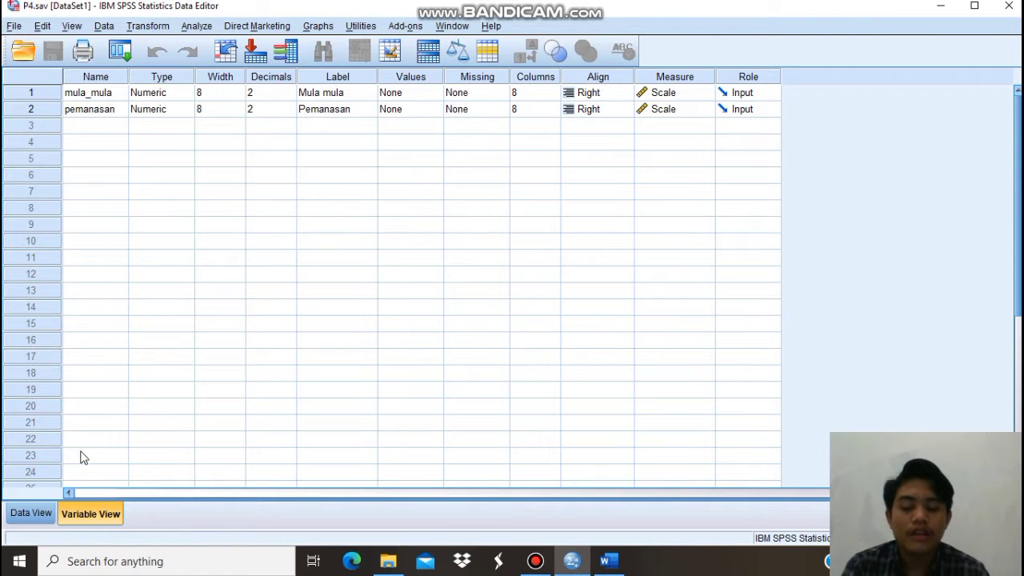
{"action": "left_click", "coordinate": [32, 513]}
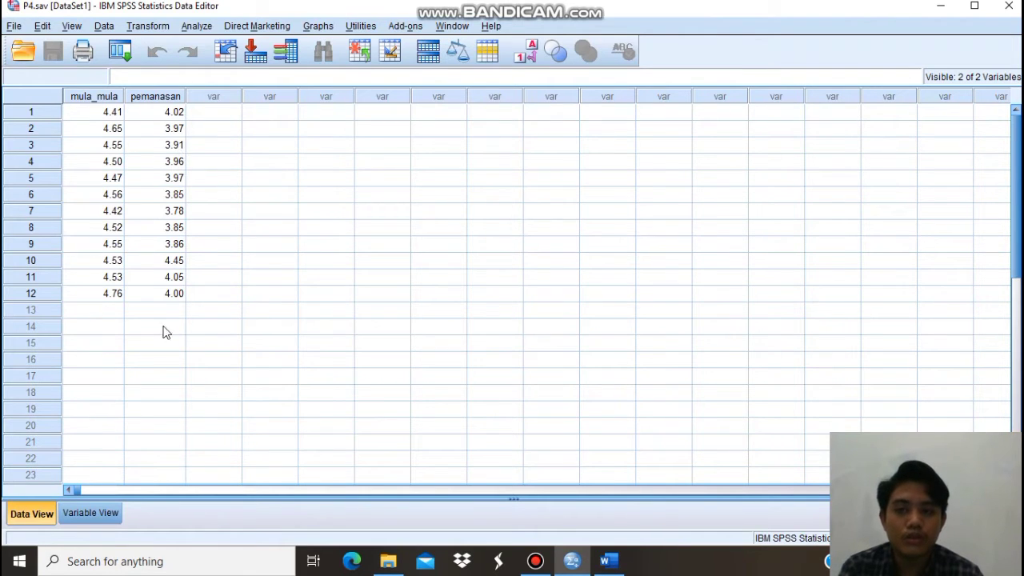
{"action": "left_click", "coordinate": [197, 26]}
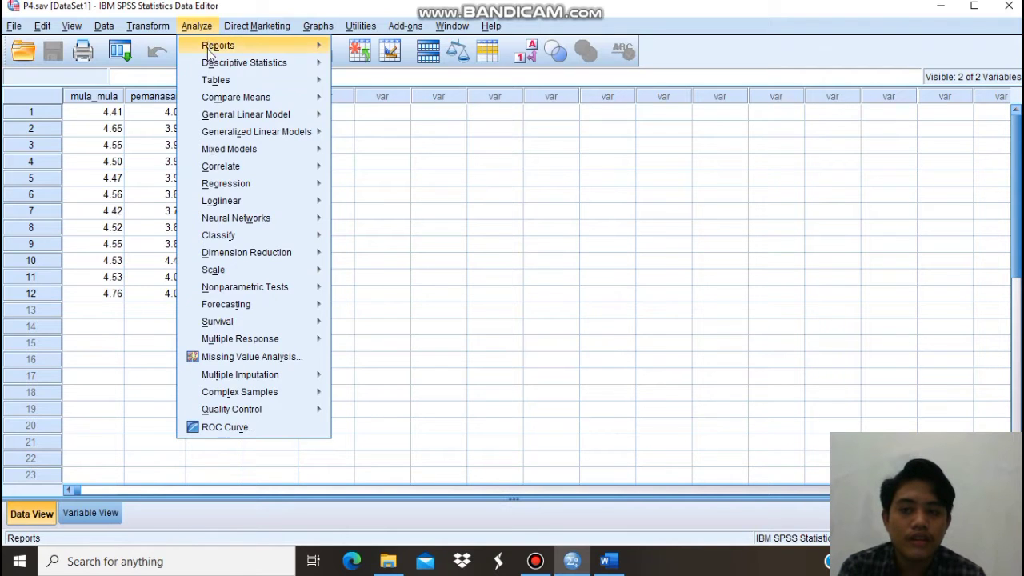
{"action": "mouse_move", "coordinate": [210, 67]}
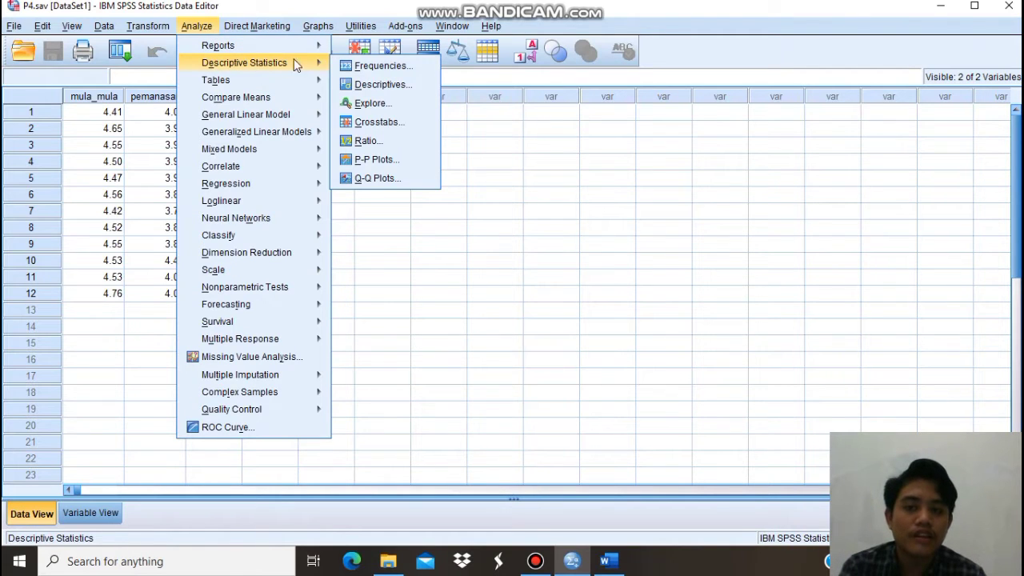
{"action": "left_click", "coordinate": [366, 68]}
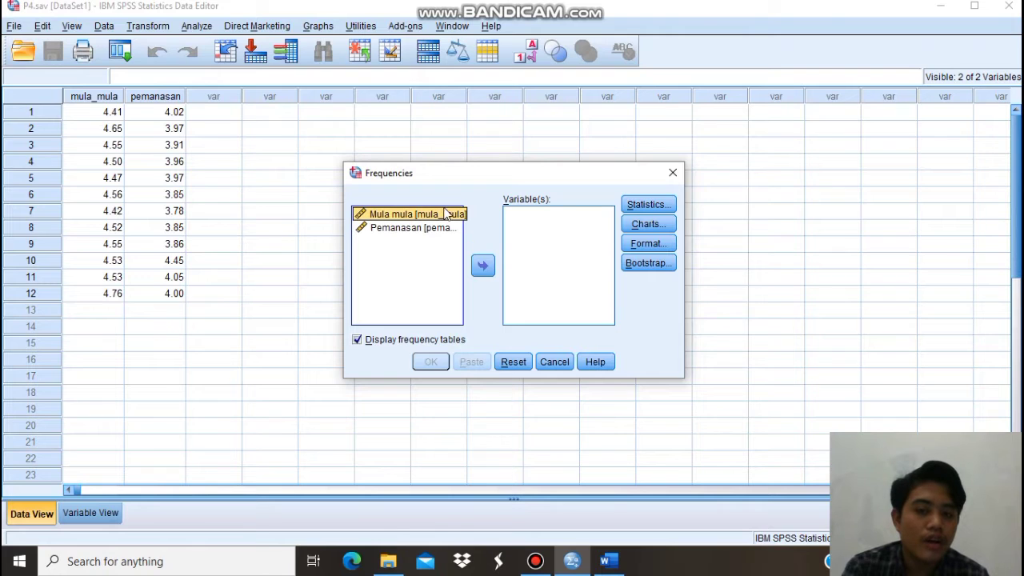
{"action": "left_click", "coordinate": [483, 265]}
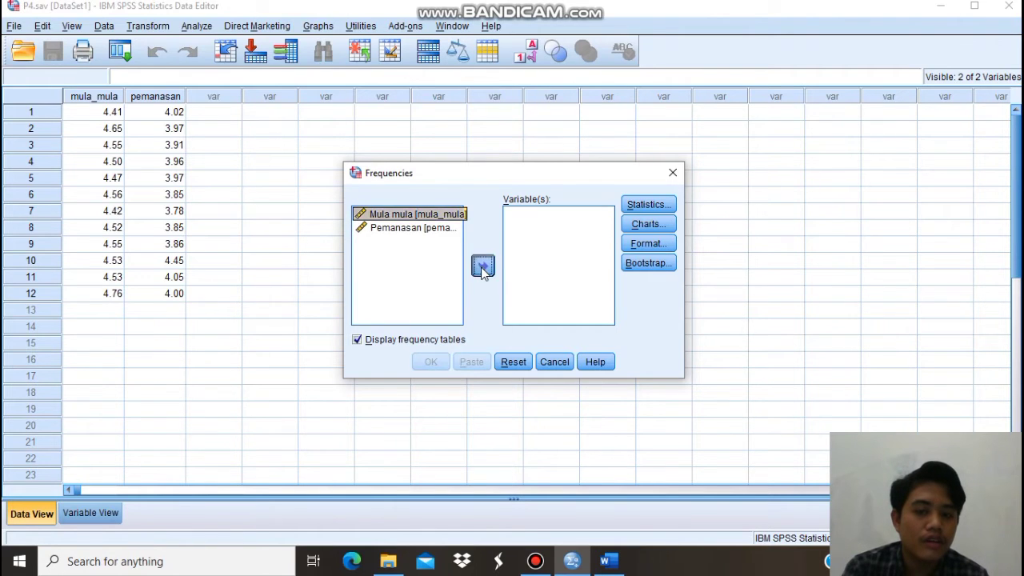
{"action": "left_click", "coordinate": [444, 223]}
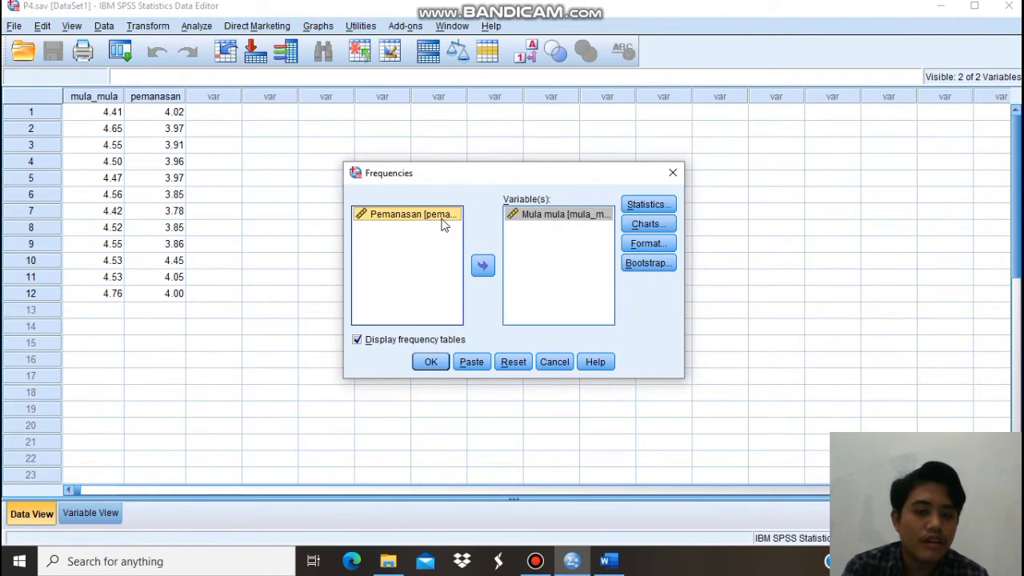
{"action": "left_click", "coordinate": [487, 269]}
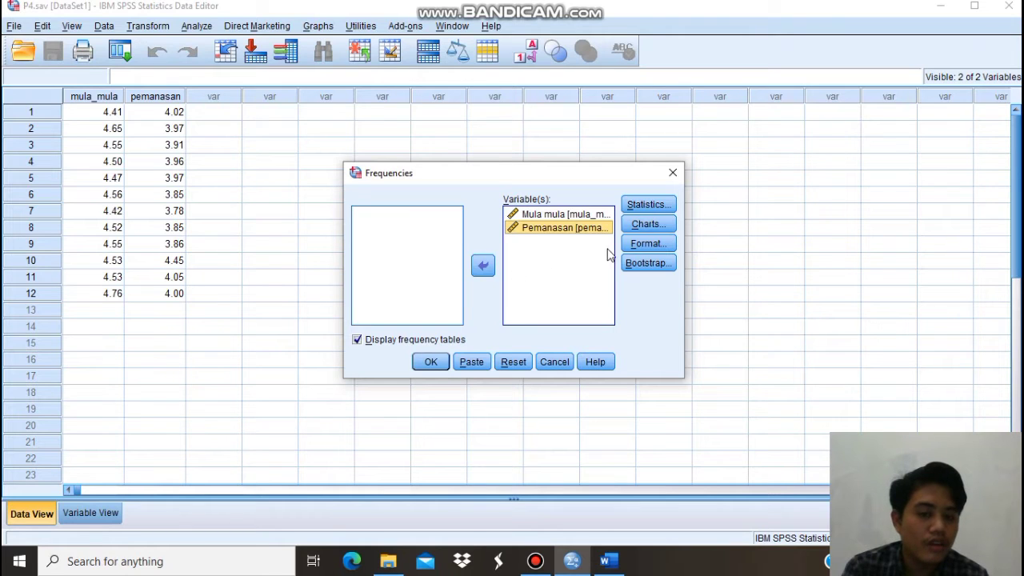
Include the mean in the Frequencies statistics and run the analysis
{"action": "left_click", "coordinate": [649, 206]}
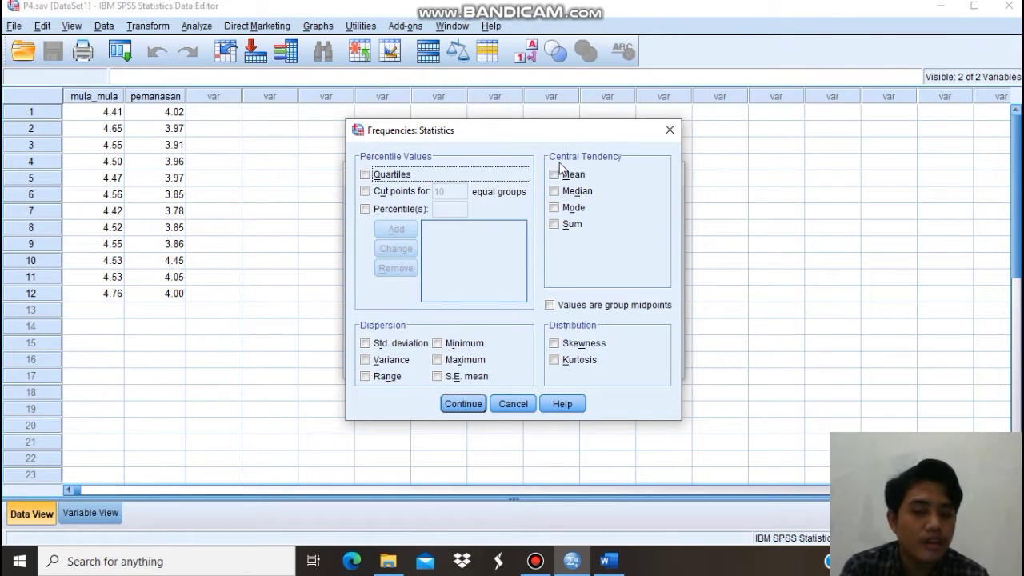
{"action": "left_click", "coordinate": [554, 175]}
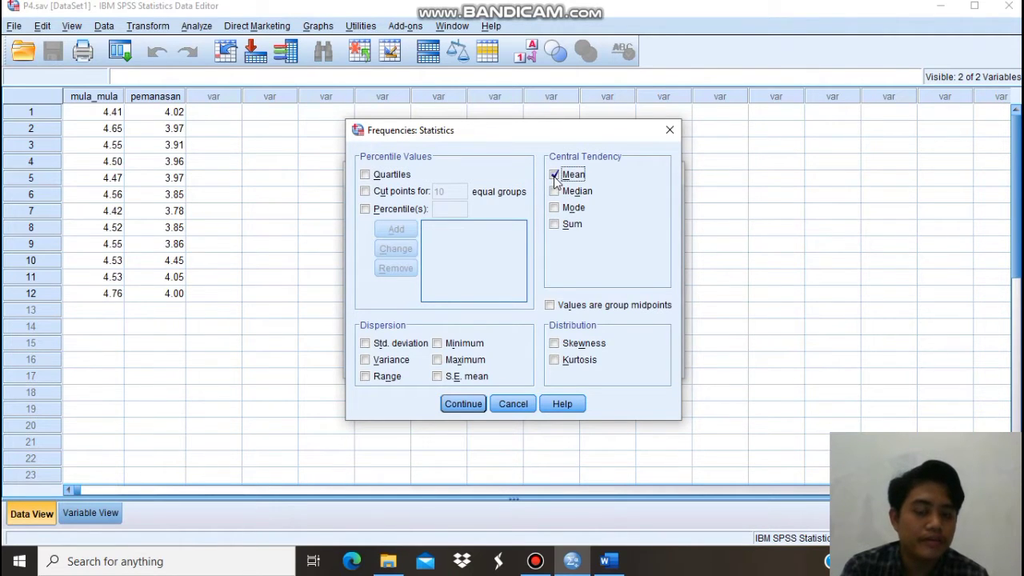
{"action": "left_click", "coordinate": [467, 407]}
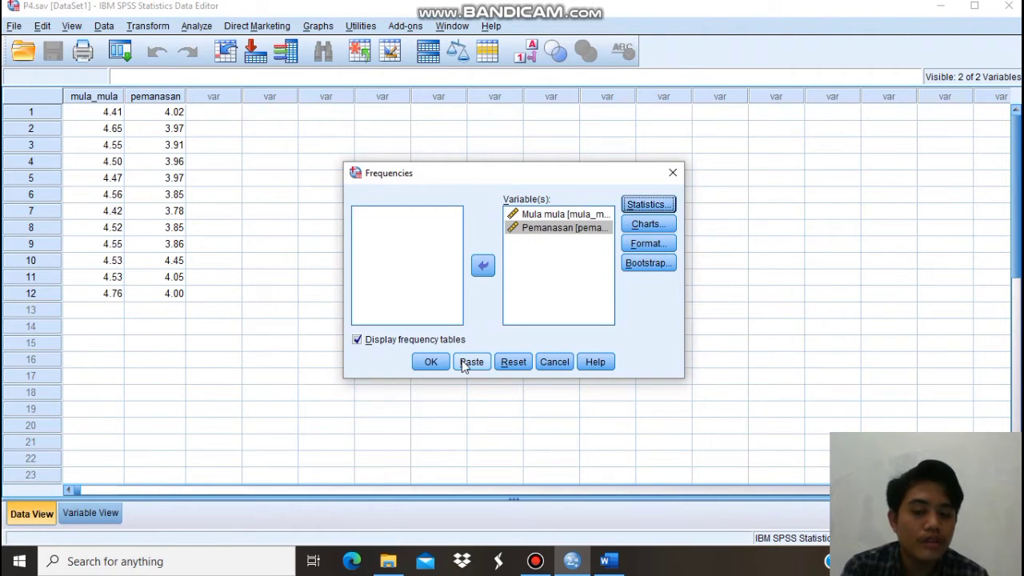
{"action": "left_click", "coordinate": [425, 364]}
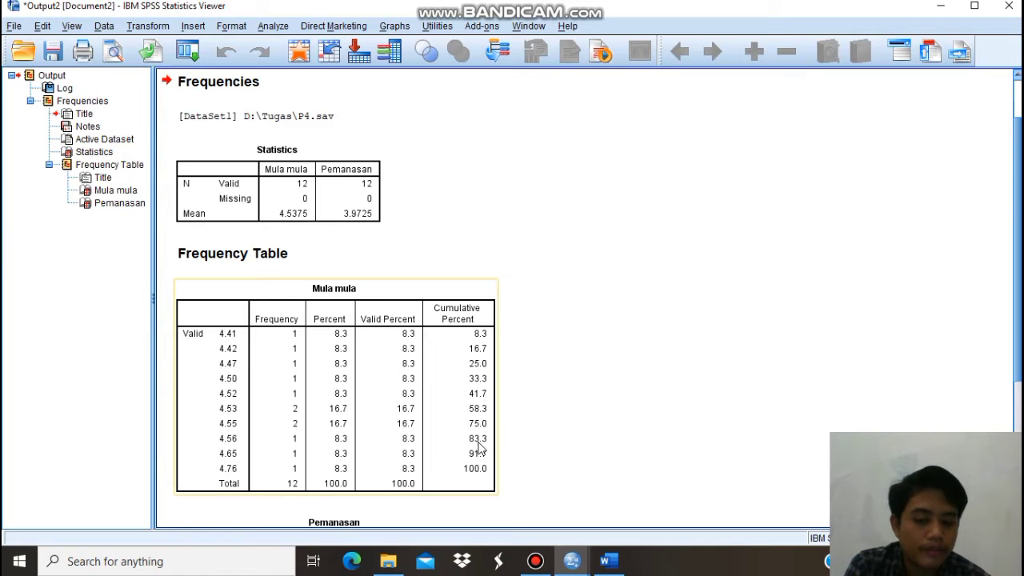
Return to the P4.sav dataset and set up an Explore analysis with Mula mula and Pemanasan as dependent variables
{"action": "mouse_move", "coordinate": [560, 563]}
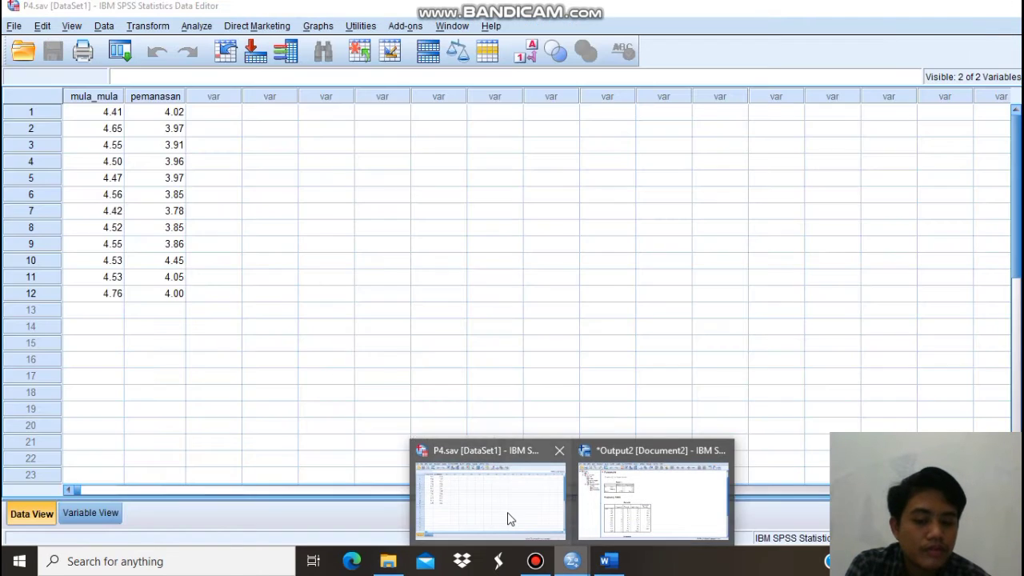
{"action": "left_click", "coordinate": [507, 512]}
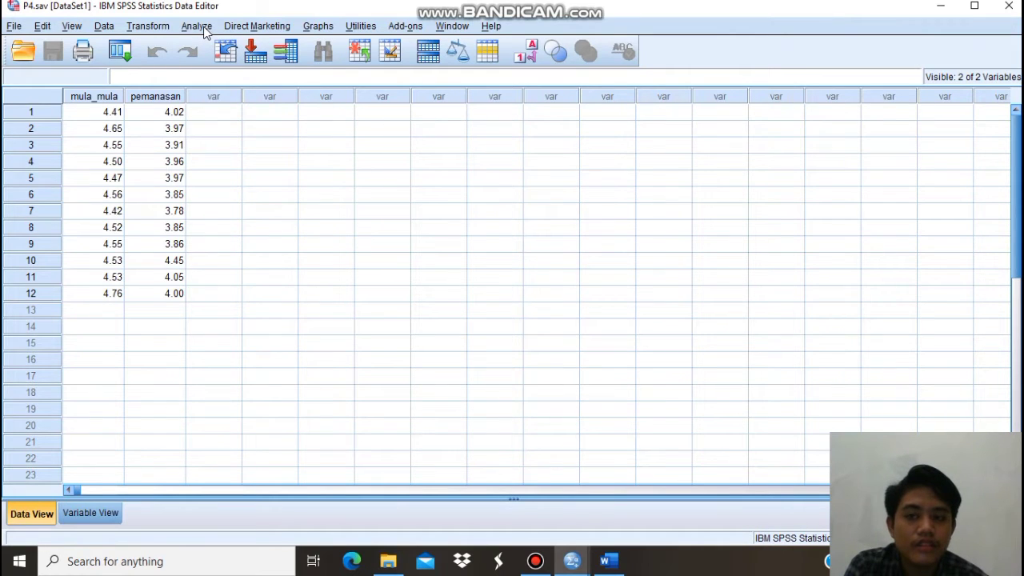
{"action": "left_click", "coordinate": [197, 27]}
{"action": "mouse_move", "coordinate": [244, 65]}
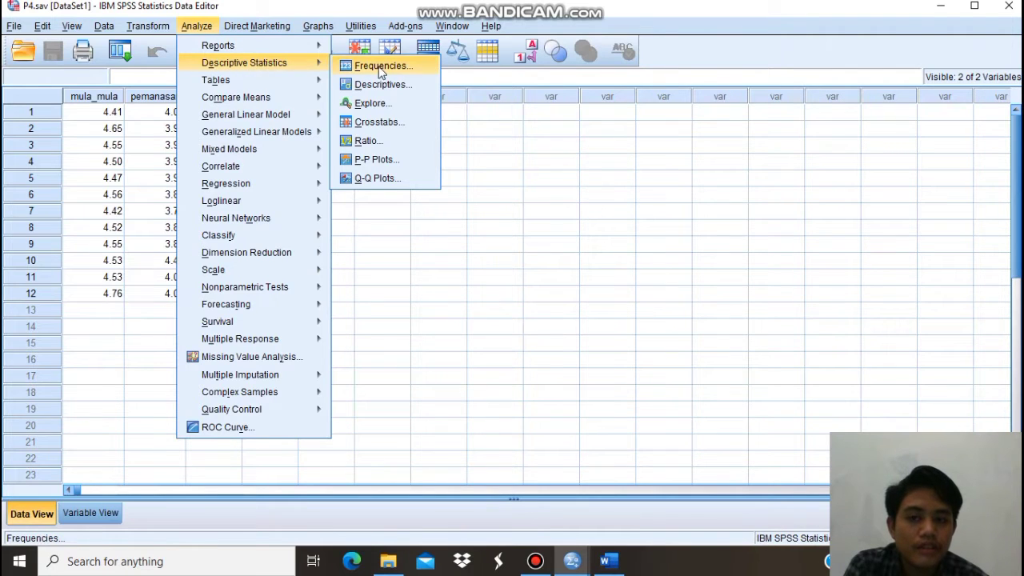
{"action": "left_click", "coordinate": [371, 105]}
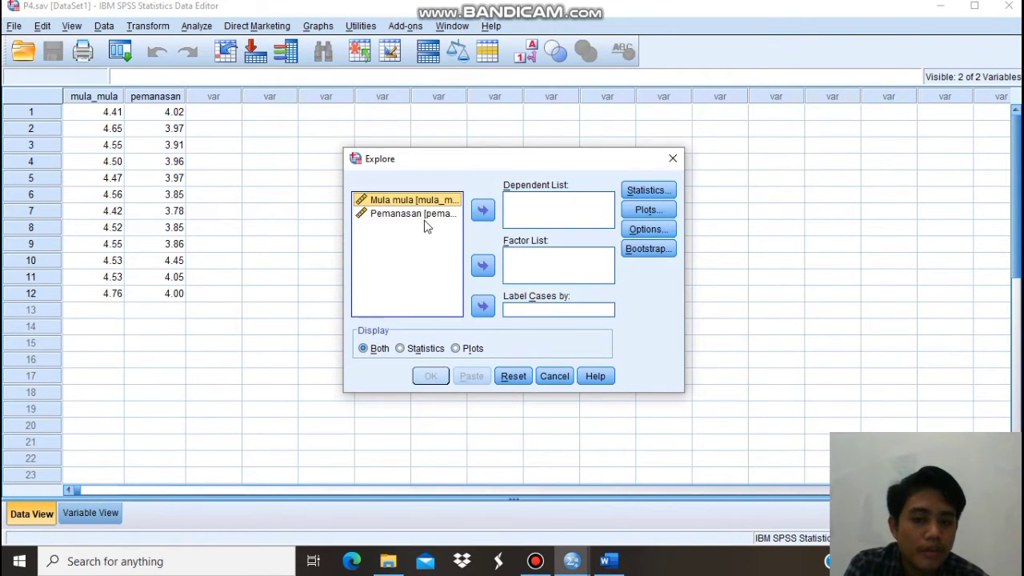
{"action": "left_click", "coordinate": [484, 211]}
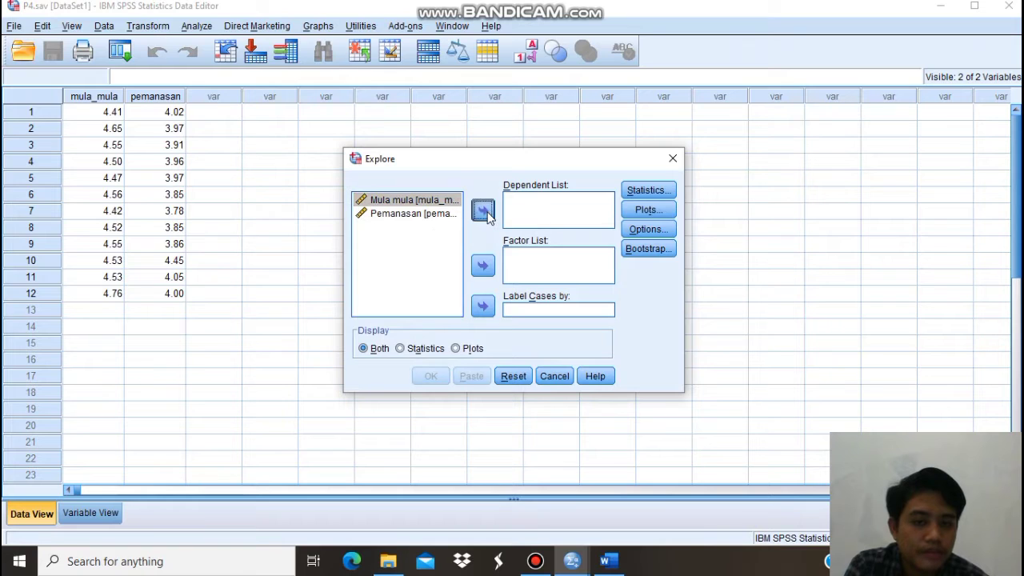
{"action": "left_click", "coordinate": [453, 200]}
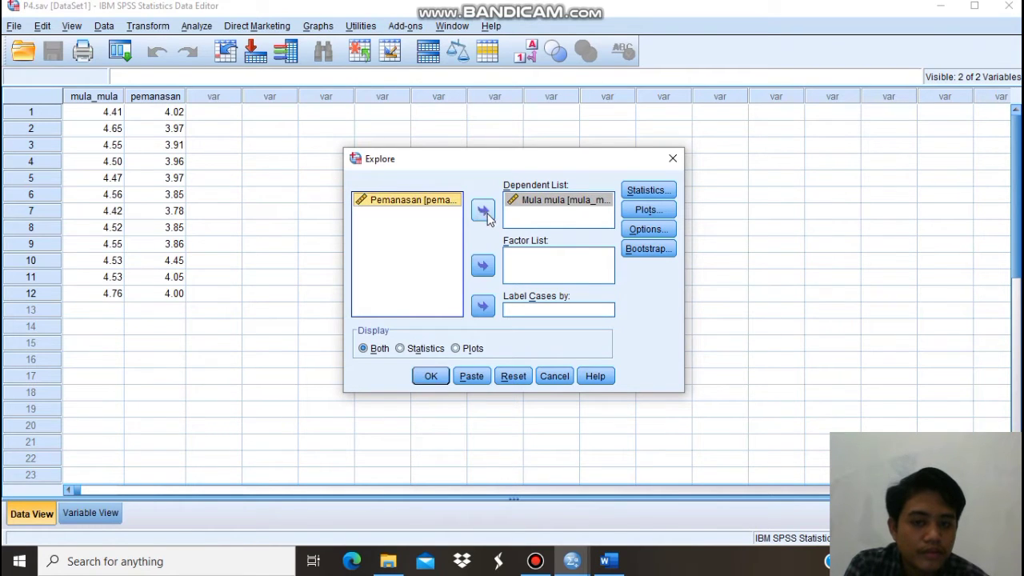
{"action": "left_click", "coordinate": [489, 214]}
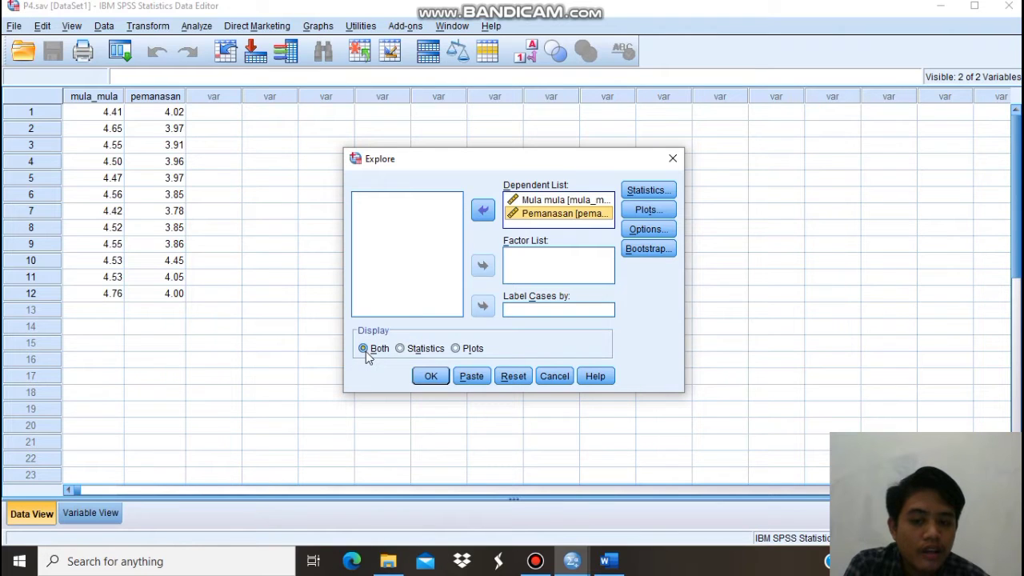
Limit the Explore output to normality plots with tests, without boxplots or stem-and-leaf plots, and run the analysis
{"action": "left_click", "coordinate": [457, 351]}
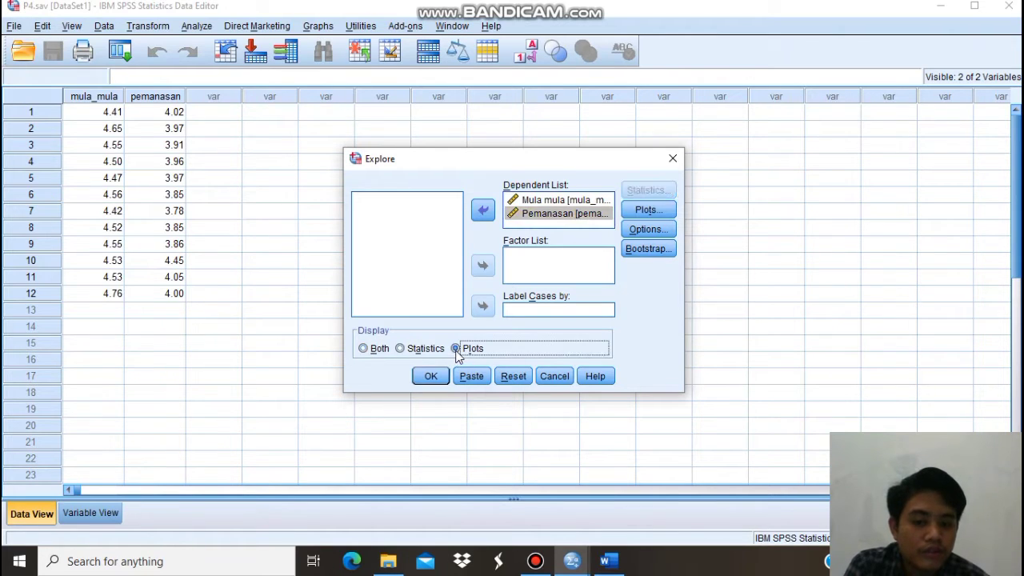
{"action": "left_click", "coordinate": [644, 211]}
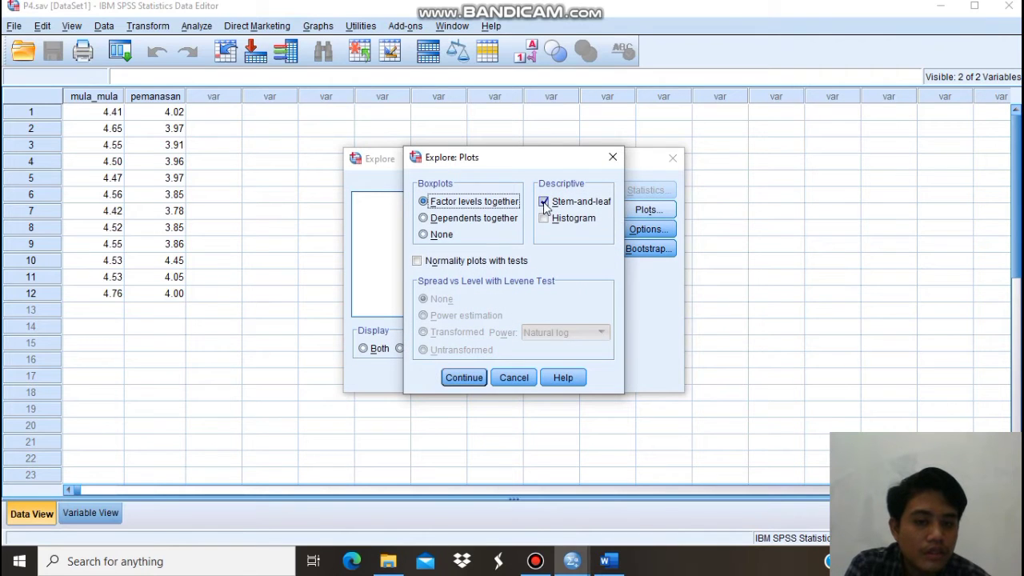
{"action": "left_click", "coordinate": [545, 205]}
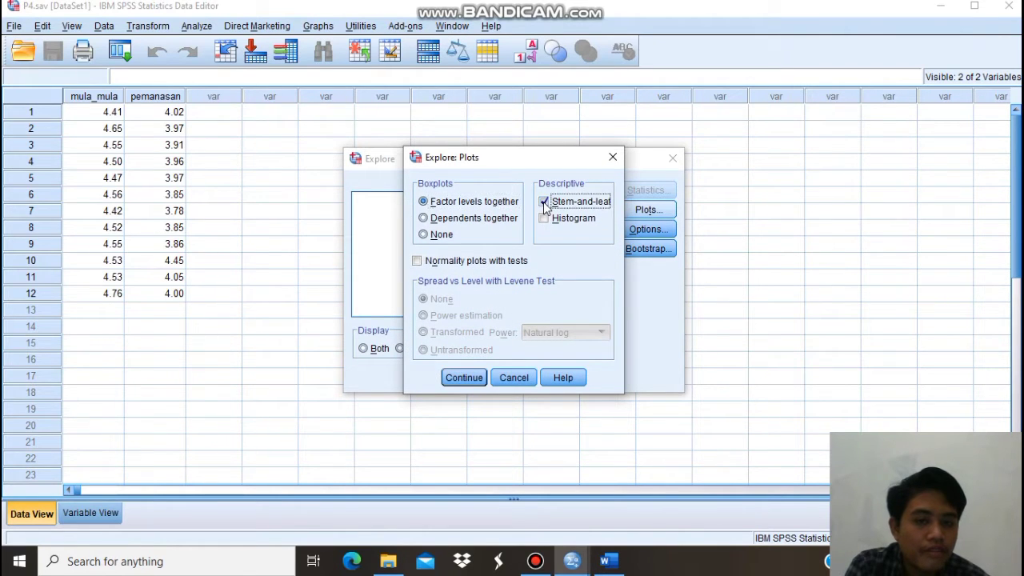
{"action": "left_click", "coordinate": [423, 235]}
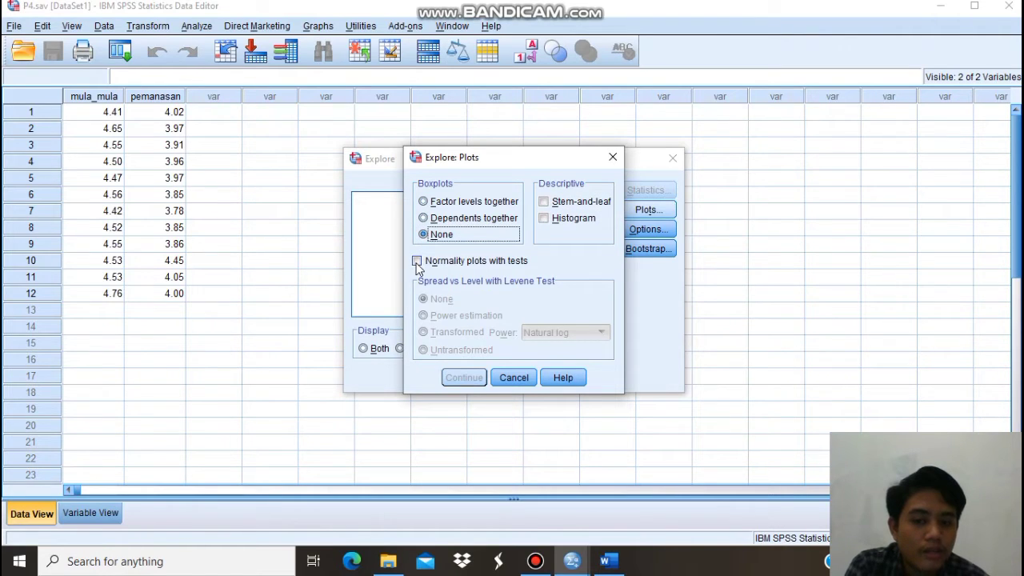
{"action": "left_click", "coordinate": [417, 262]}
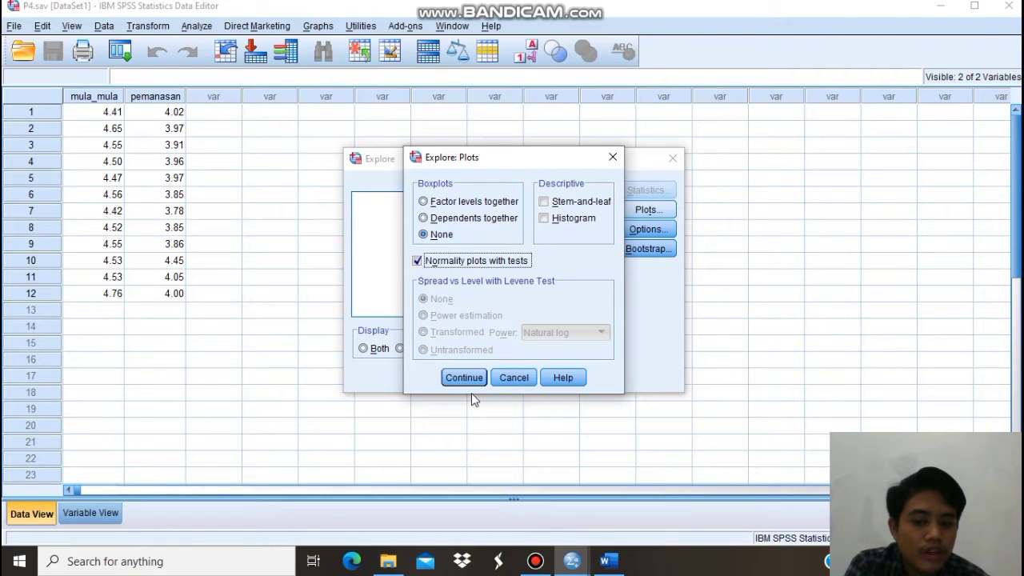
{"action": "left_click", "coordinate": [466, 378]}
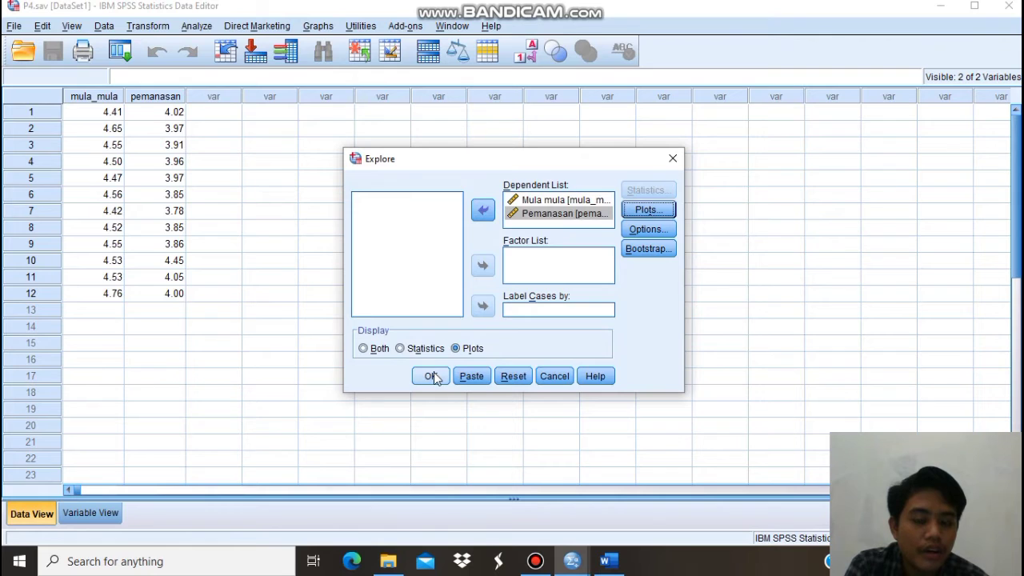
{"action": "left_click", "coordinate": [433, 377]}
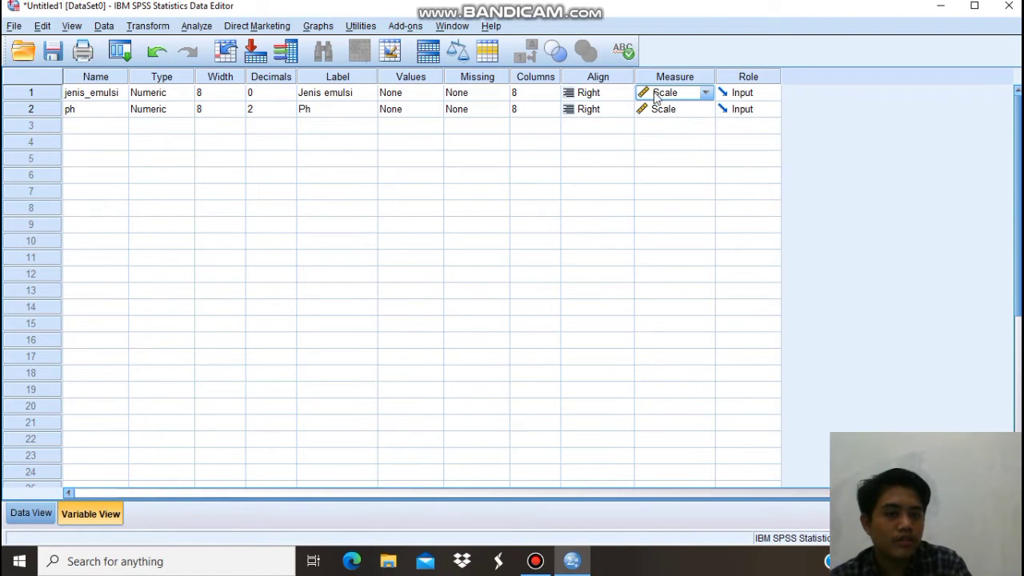
Define value labels for jenis_emulsi: 1 as "mula-mula" and 2 as "pemanasan"
{"action": "left_click", "coordinate": [419, 94]}
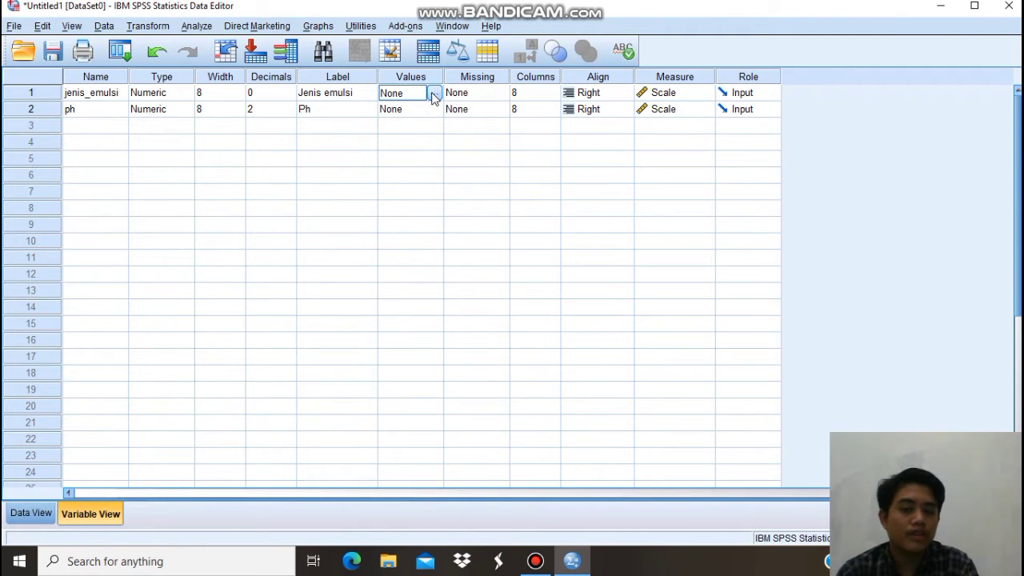
{"action": "left_click", "coordinate": [434, 96]}
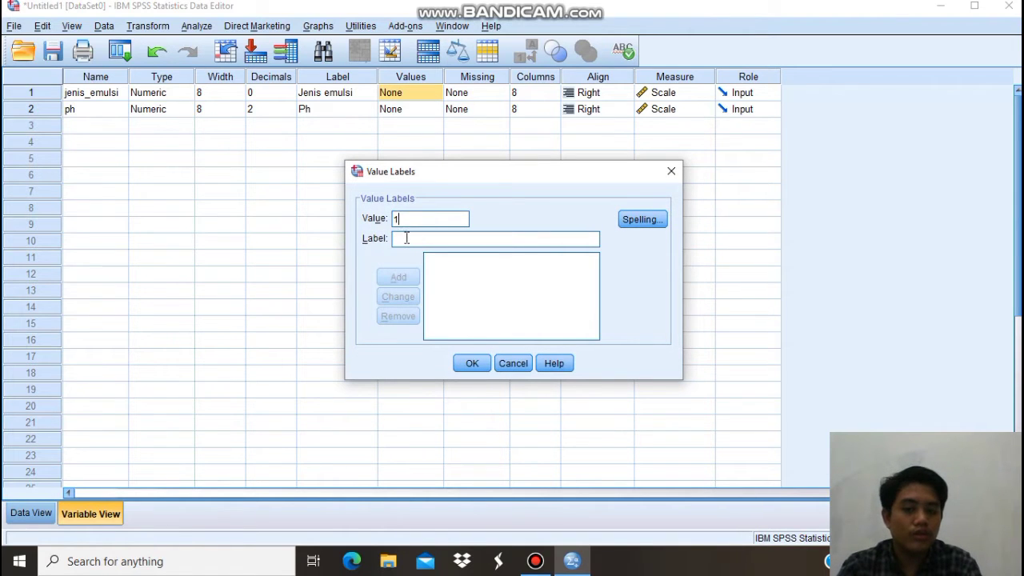
{"action": "left_click", "coordinate": [406, 238]}
{"action": "type", "text": "mula-"}
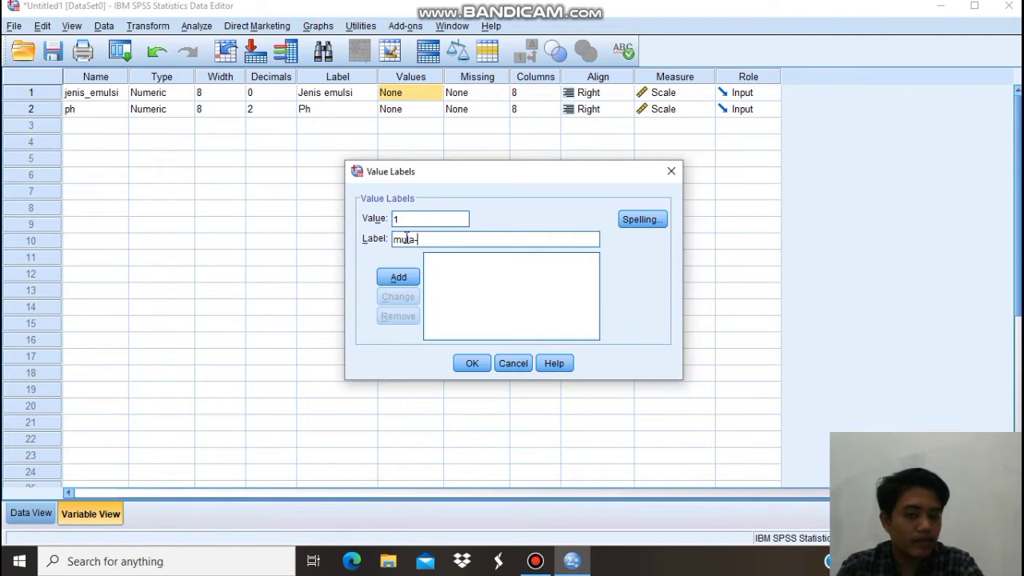
{"action": "type", "text": "m"}
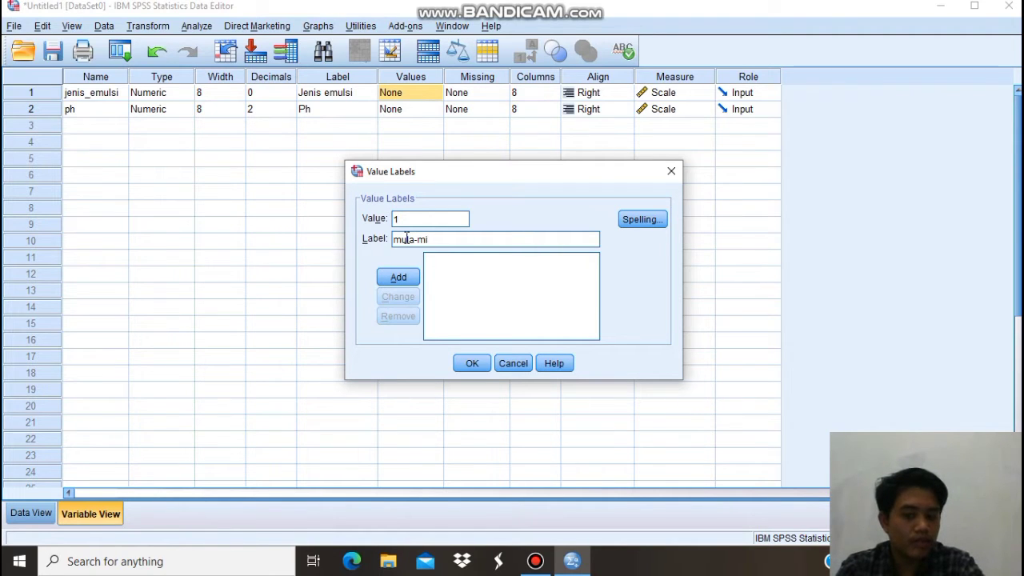
{"action": "type", "text": "ula"}
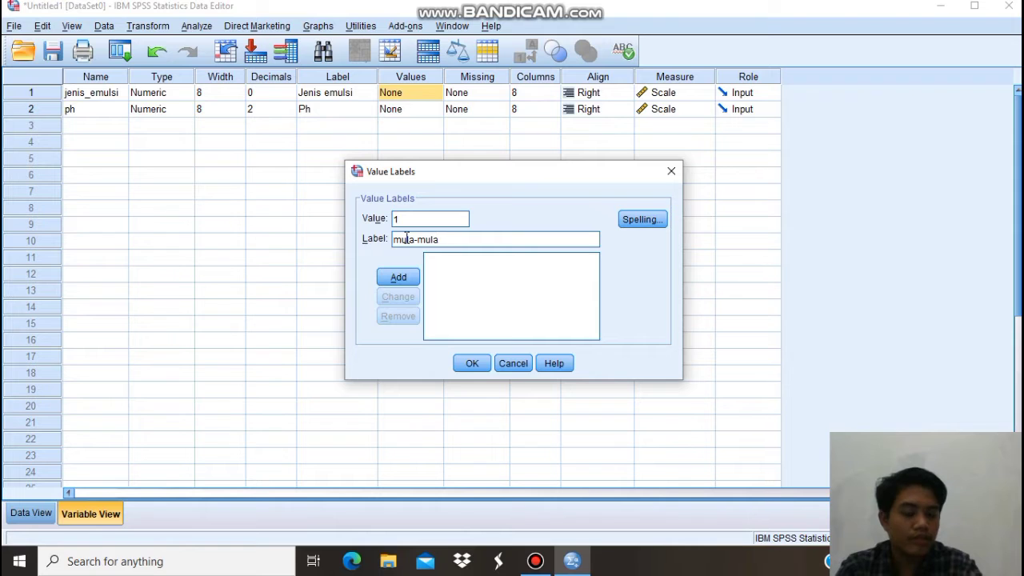
{"action": "left_click", "coordinate": [405, 276]}
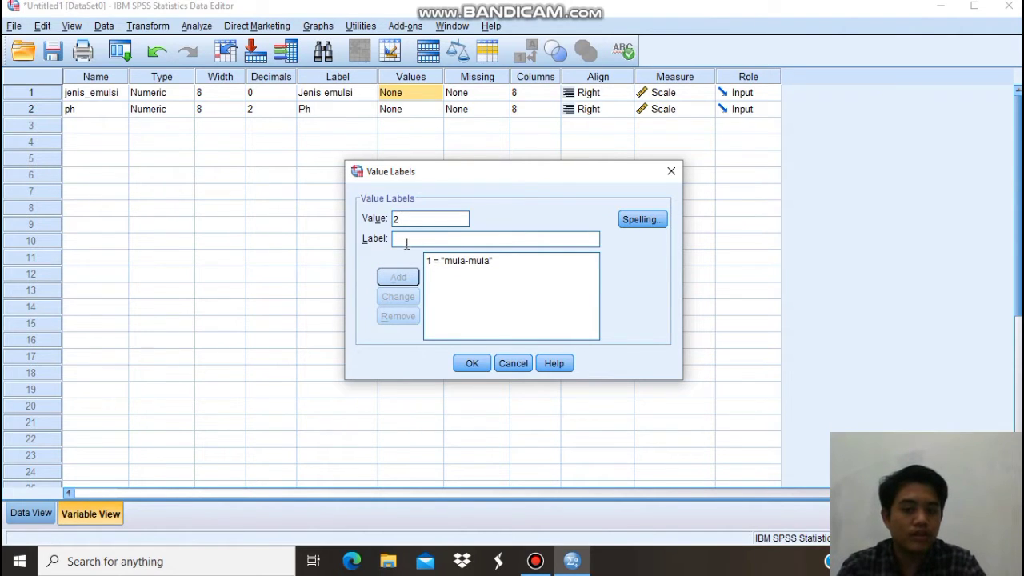
{"action": "type", "text": "pemanasan"}
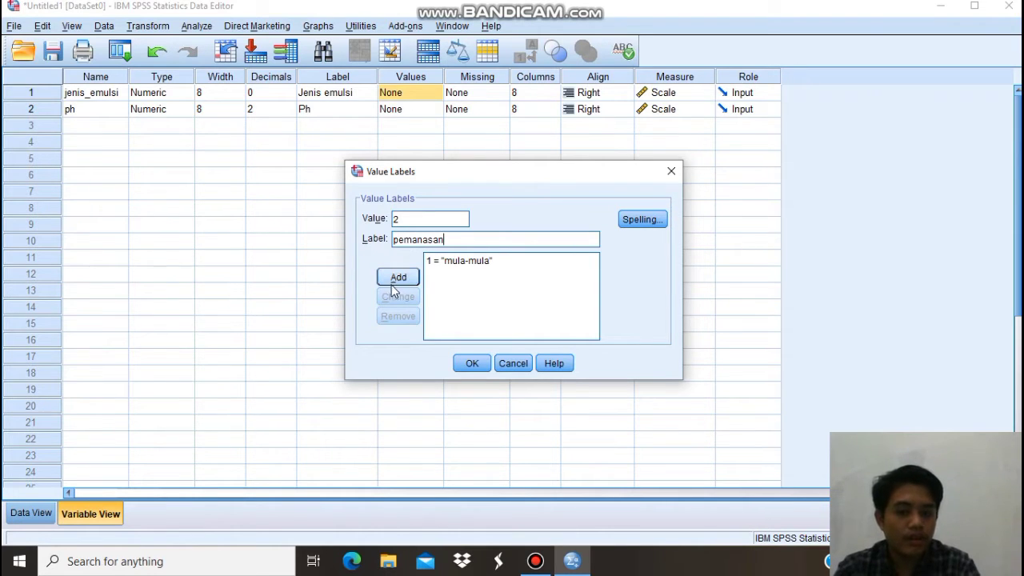
{"action": "left_click", "coordinate": [397, 279]}
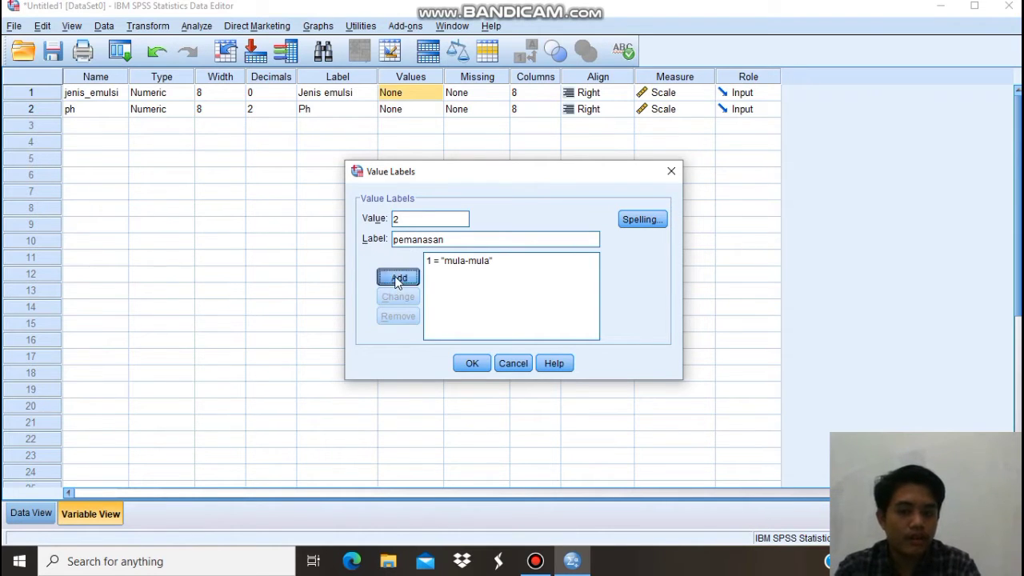
{"action": "left_click", "coordinate": [466, 363]}
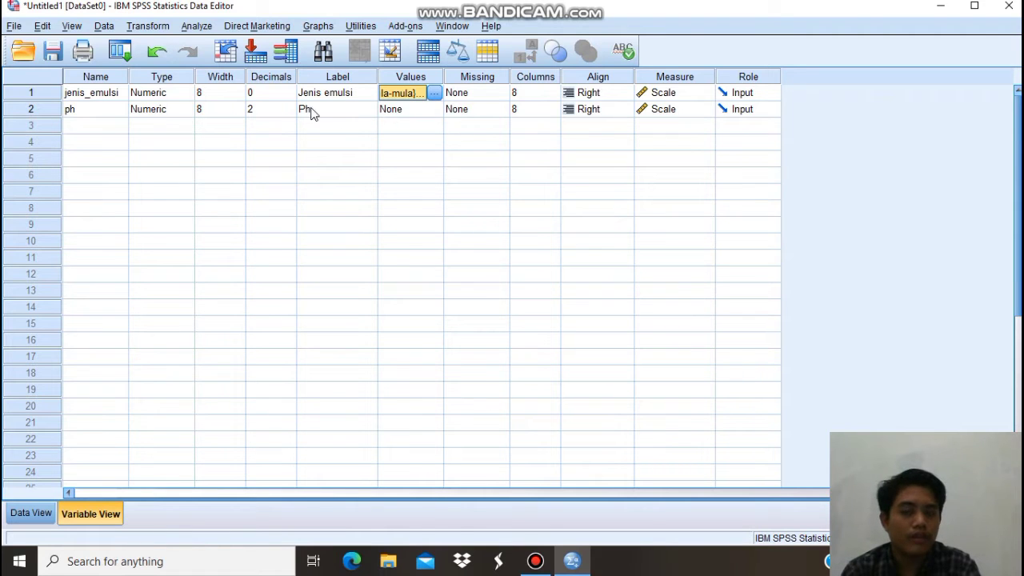
Review the grouped pH data and set up an Explore analysis with Ph as dependent variable and Jenis emulsi as factor
{"action": "left_click", "coordinate": [32, 514]}
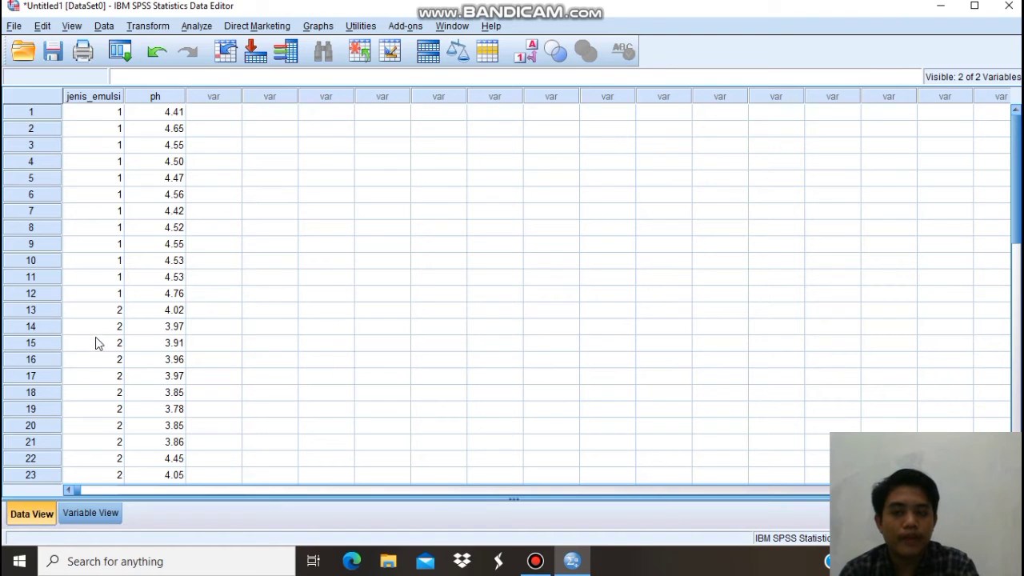
{"action": "scroll", "coordinate": [97, 334], "scroll_direction": "down", "scroll_amount": 2}
{"action": "scroll", "coordinate": [97, 335], "scroll_direction": "up", "scroll_amount": 2}
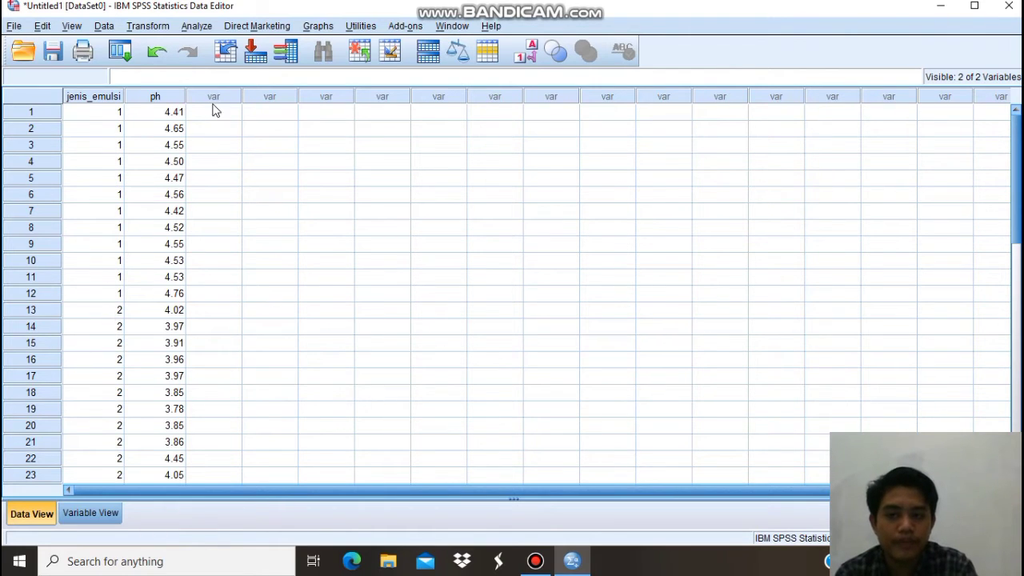
{"action": "left_click", "coordinate": [197, 26]}
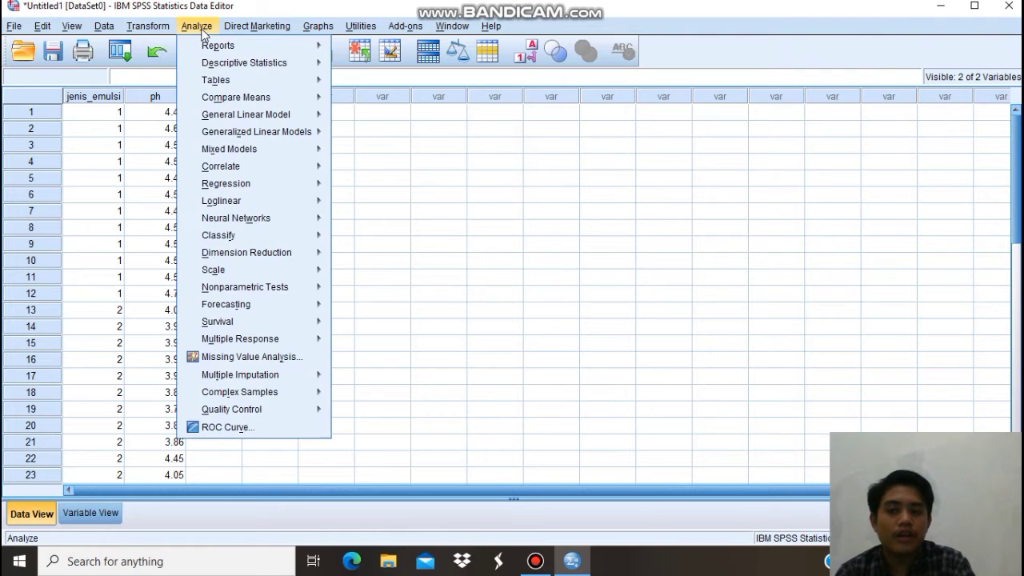
{"action": "mouse_move", "coordinate": [221, 64]}
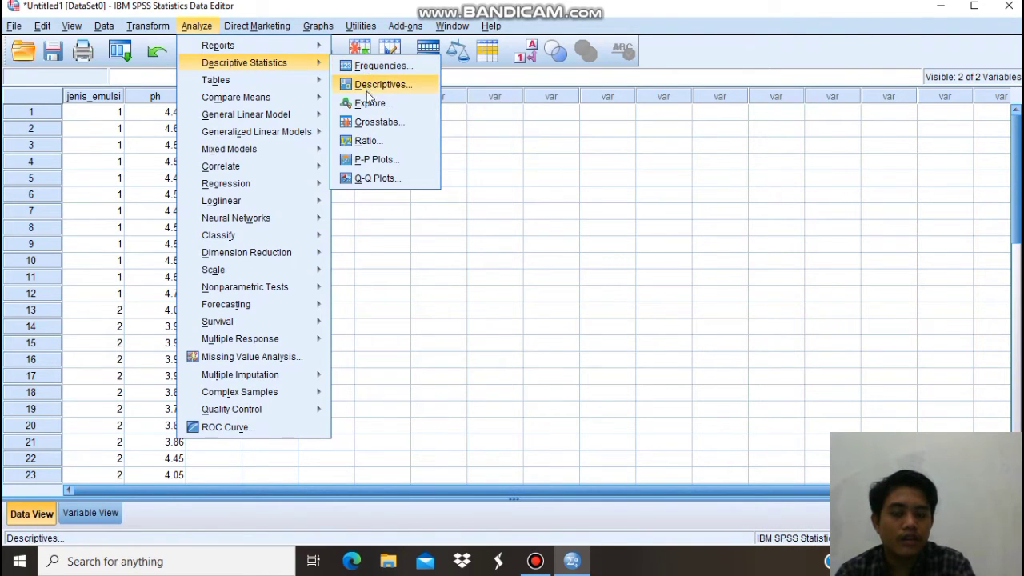
{"action": "left_click", "coordinate": [370, 104]}
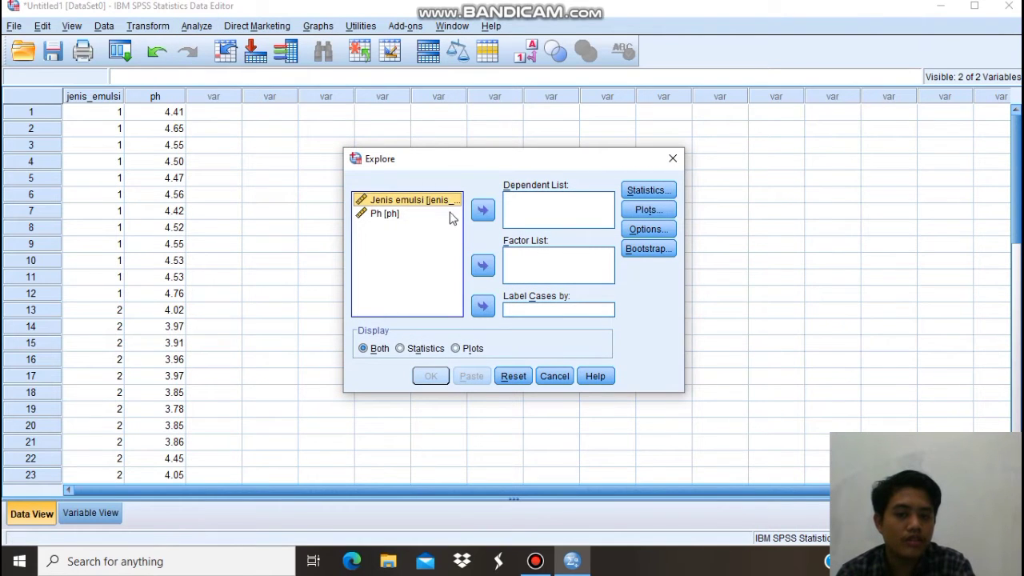
{"action": "left_click", "coordinate": [482, 267]}
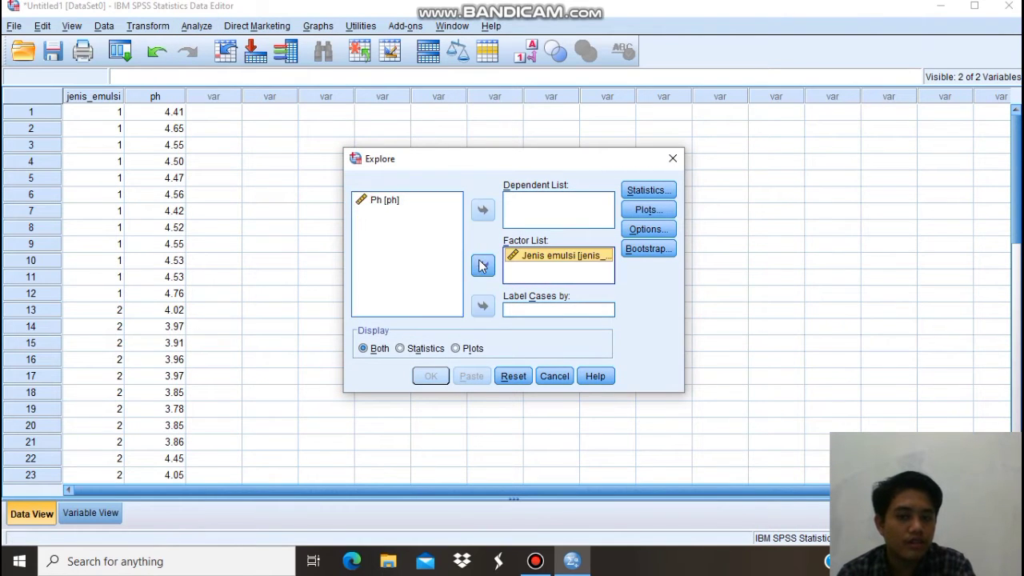
{"action": "left_click", "coordinate": [421, 202]}
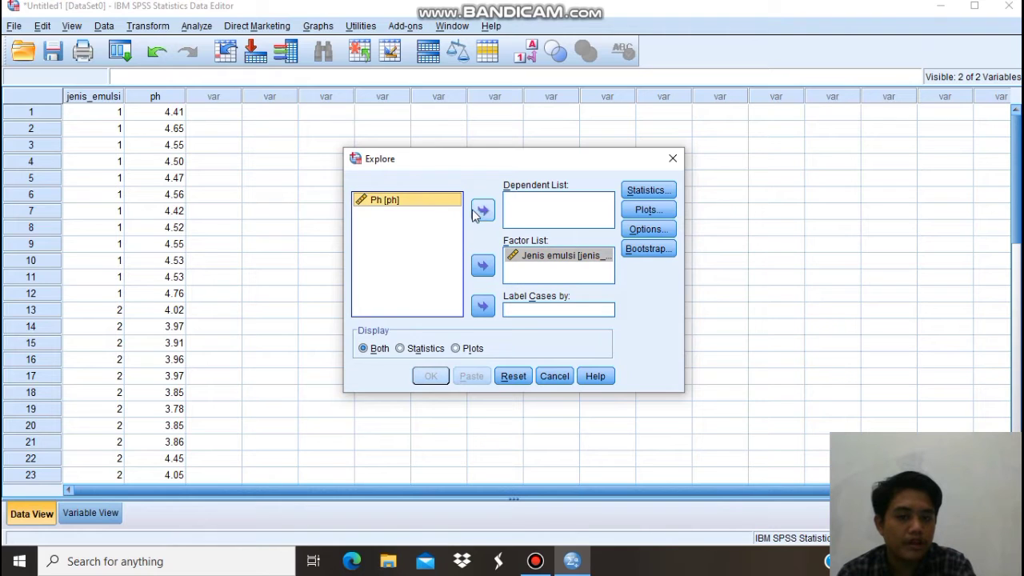
{"action": "left_click", "coordinate": [481, 212]}
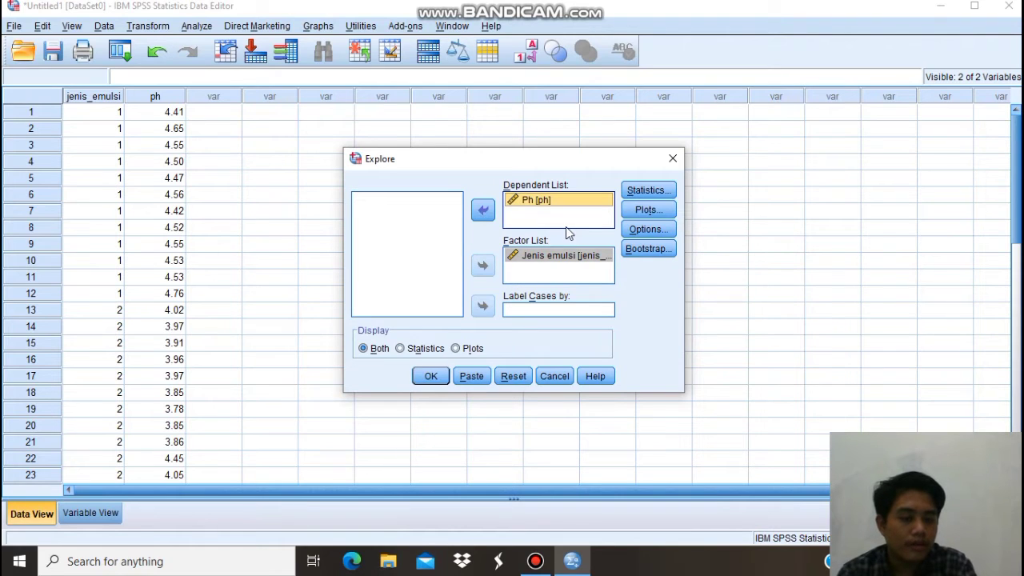
Remove the stem-and-leaf plot and boxplots, choose power estimation for the Levene test, and run the Explore analysis
{"action": "left_click", "coordinate": [655, 211]}
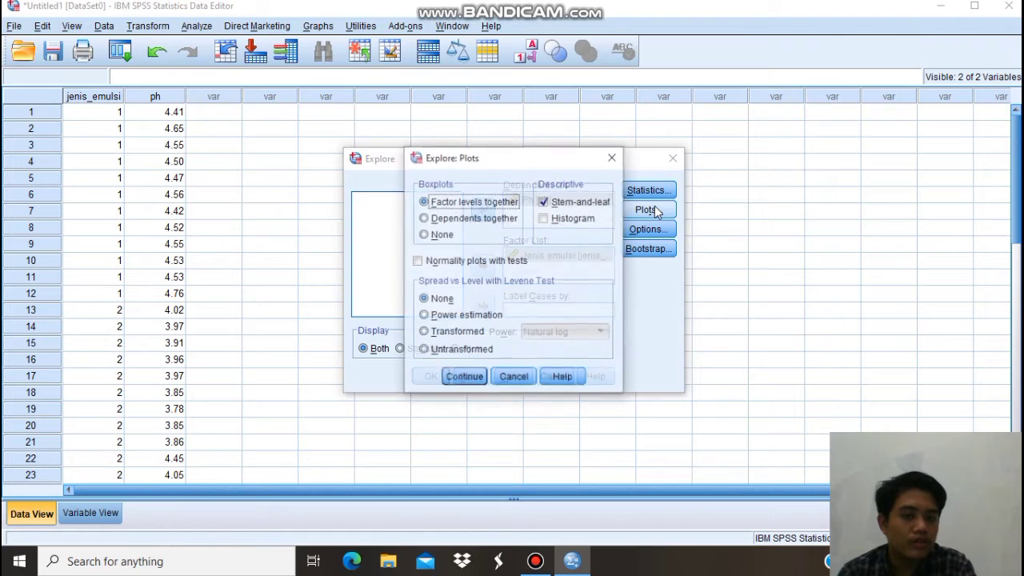
{"action": "left_click", "coordinate": [544, 206]}
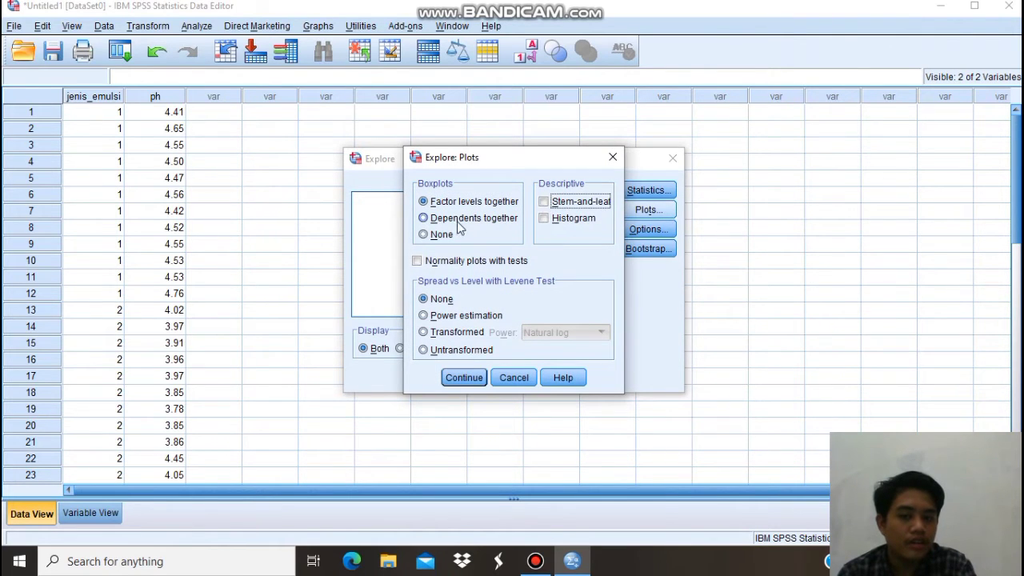
{"action": "left_click", "coordinate": [426, 233]}
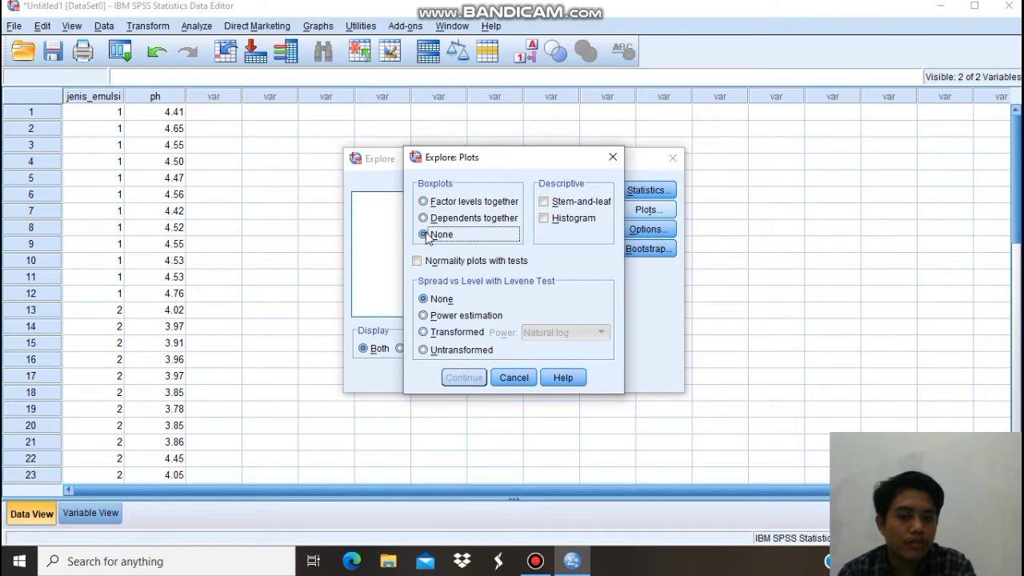
{"action": "left_click", "coordinate": [424, 317]}
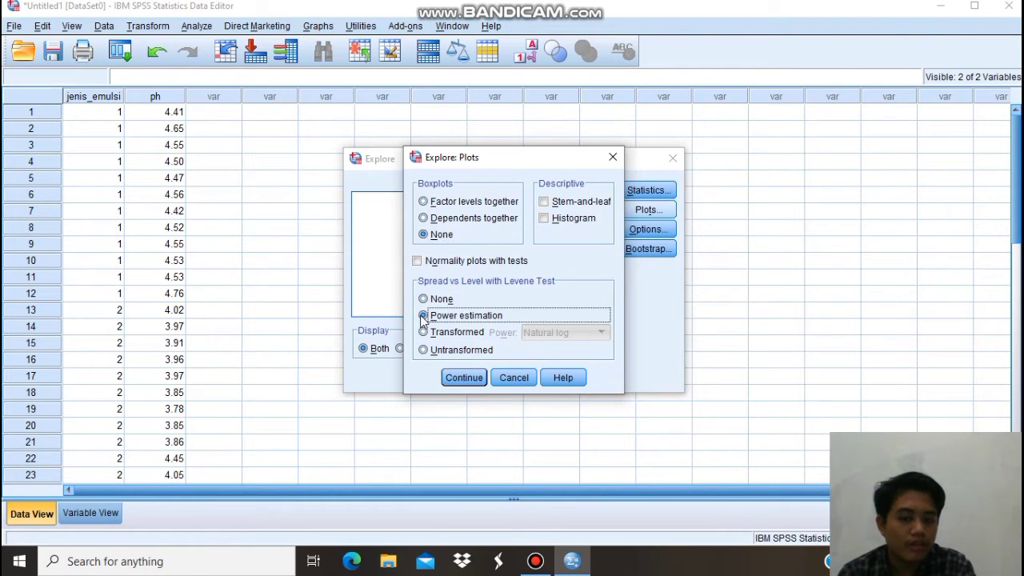
{"action": "left_click", "coordinate": [463, 378]}
{"action": "left_click", "coordinate": [428, 376]}
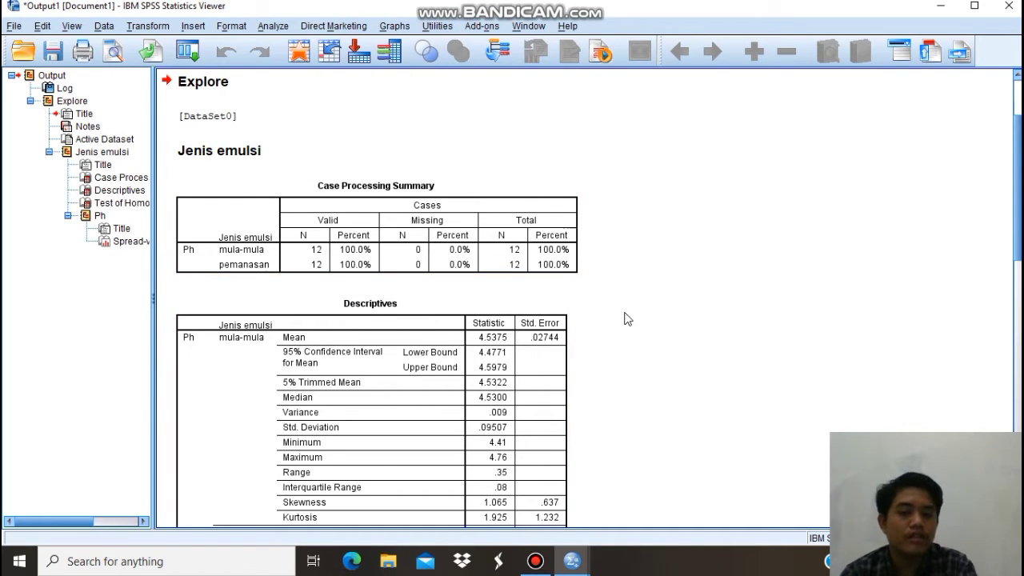
Examine the Descriptives table, the Test of Homogeneity of Variance and the spread-versus-level plot for Ph in the output
{"action": "scroll", "coordinate": [613, 311], "scroll_direction": "down", "scroll_amount": 5}
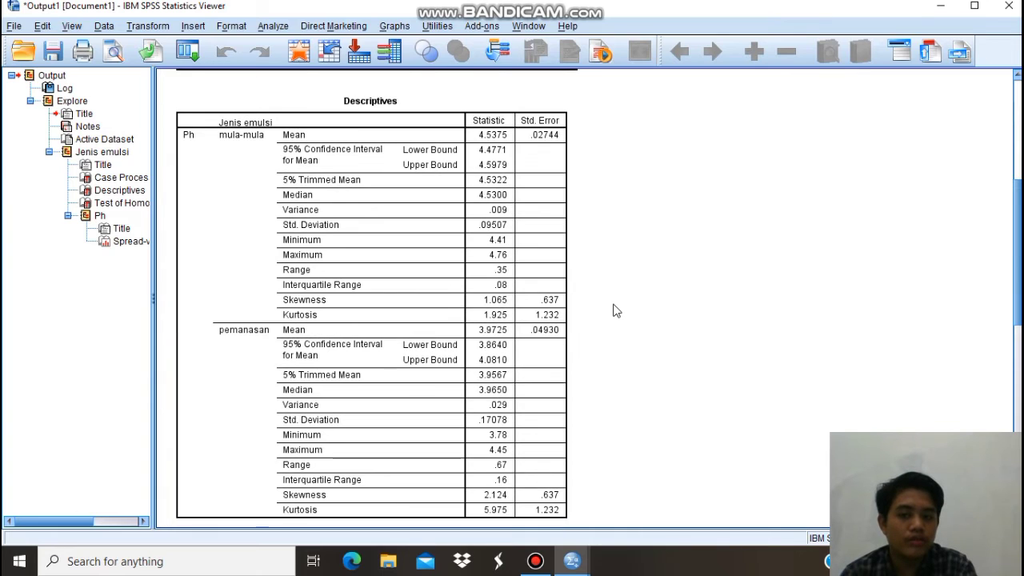
{"action": "scroll", "coordinate": [613, 312], "scroll_direction": "down", "scroll_amount": 5}
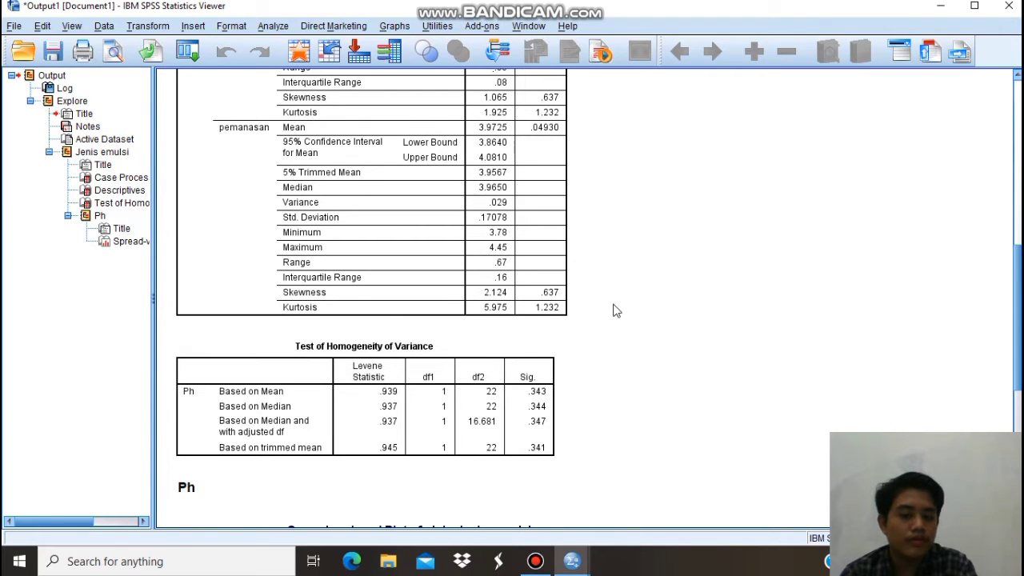
{"action": "scroll", "coordinate": [616, 311], "scroll_direction": "up", "scroll_amount": 3}
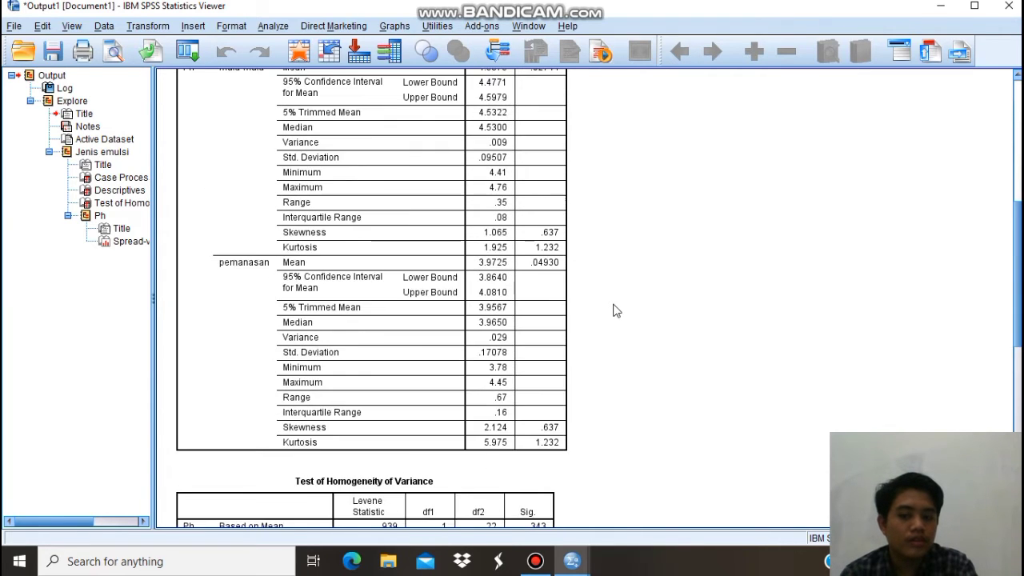
{"action": "scroll", "coordinate": [617, 311], "scroll_direction": "down", "scroll_amount": 10}
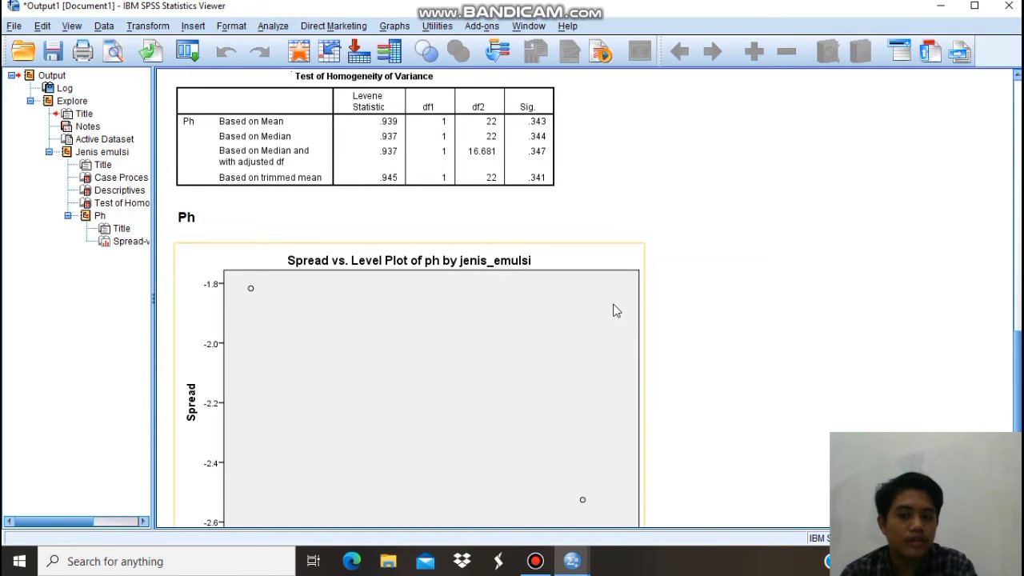
{"action": "scroll", "coordinate": [616, 311], "scroll_direction": "up", "scroll_amount": 15}
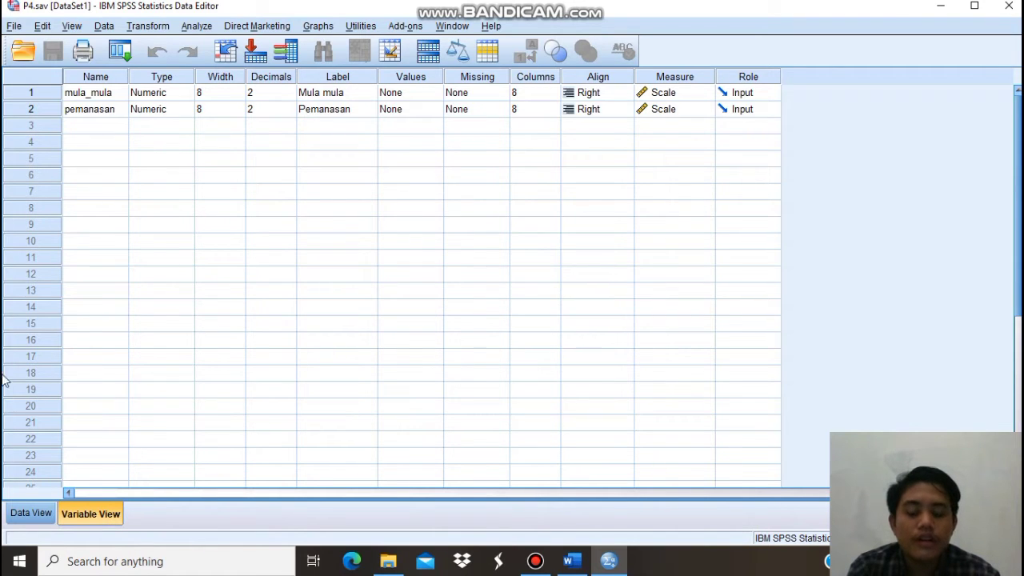
Run a legacy two-related-samples Wilcoxon test pairing Mula mula with Pemanasan
{"action": "left_click", "coordinate": [32, 513]}
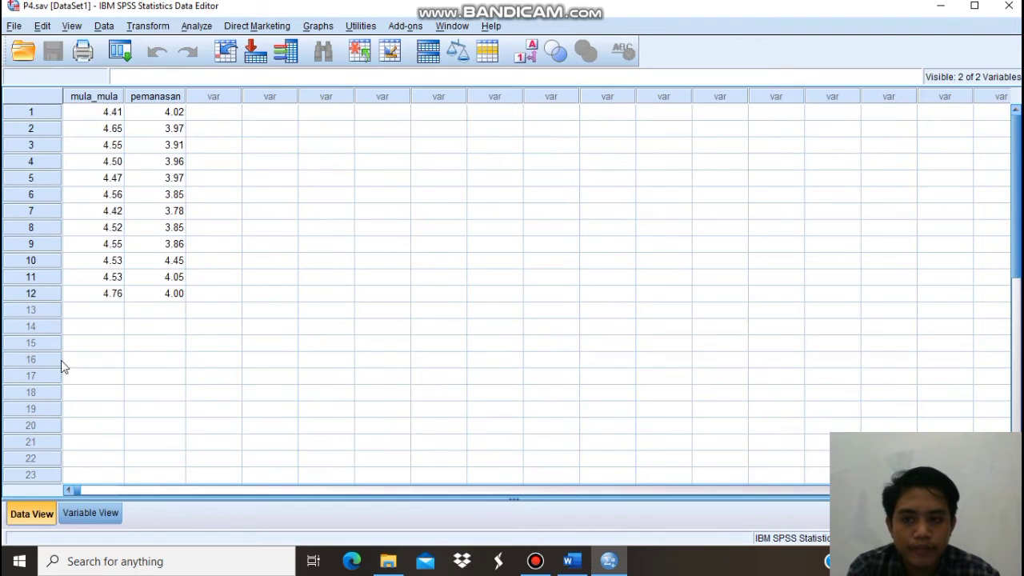
{"action": "left_click", "coordinate": [197, 26]}
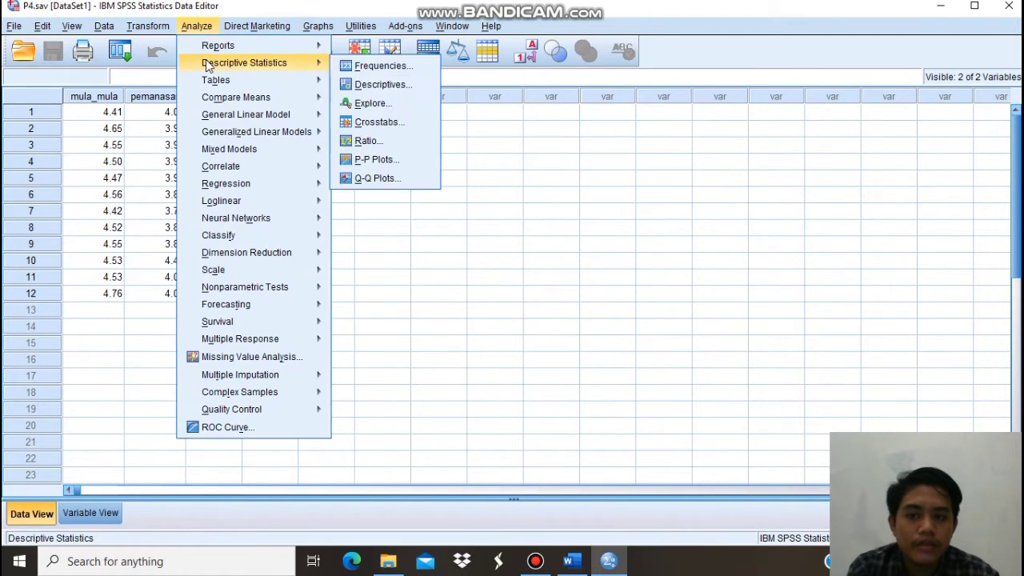
{"action": "mouse_move", "coordinate": [239, 296]}
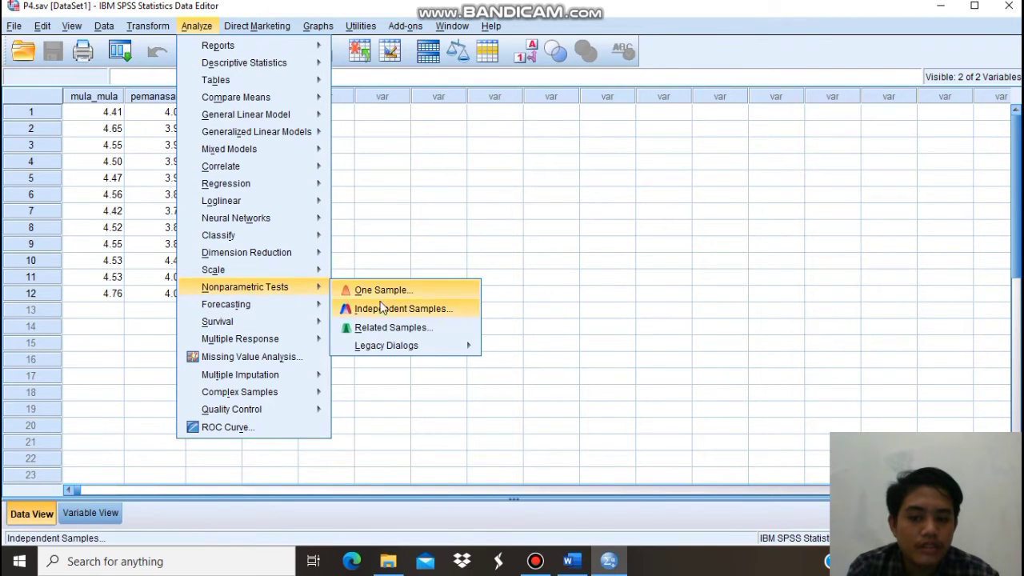
{"action": "mouse_move", "coordinate": [437, 346]}
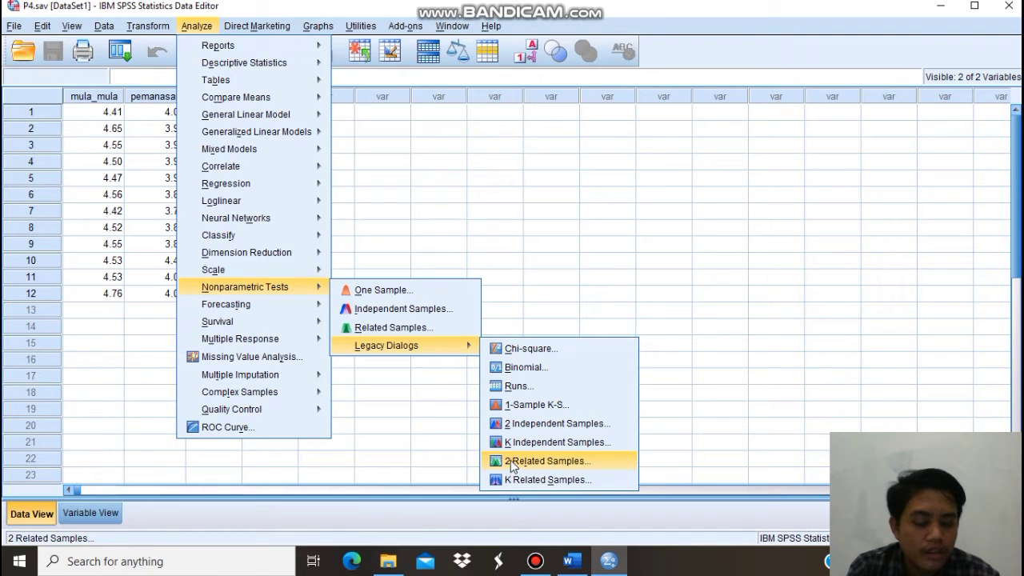
{"action": "left_click", "coordinate": [512, 462]}
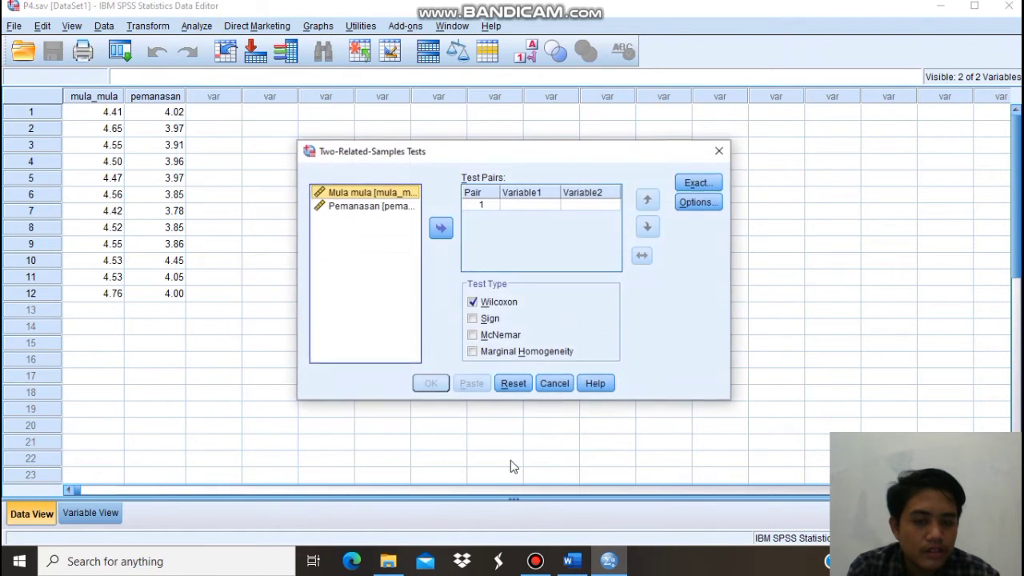
{"action": "left_click", "coordinate": [436, 234]}
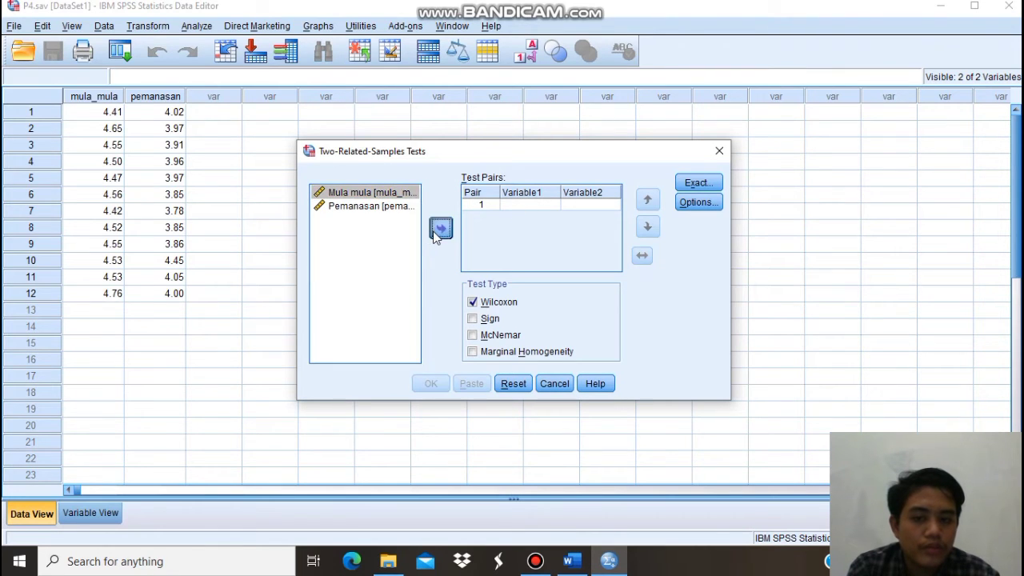
{"action": "left_click", "coordinate": [391, 206]}
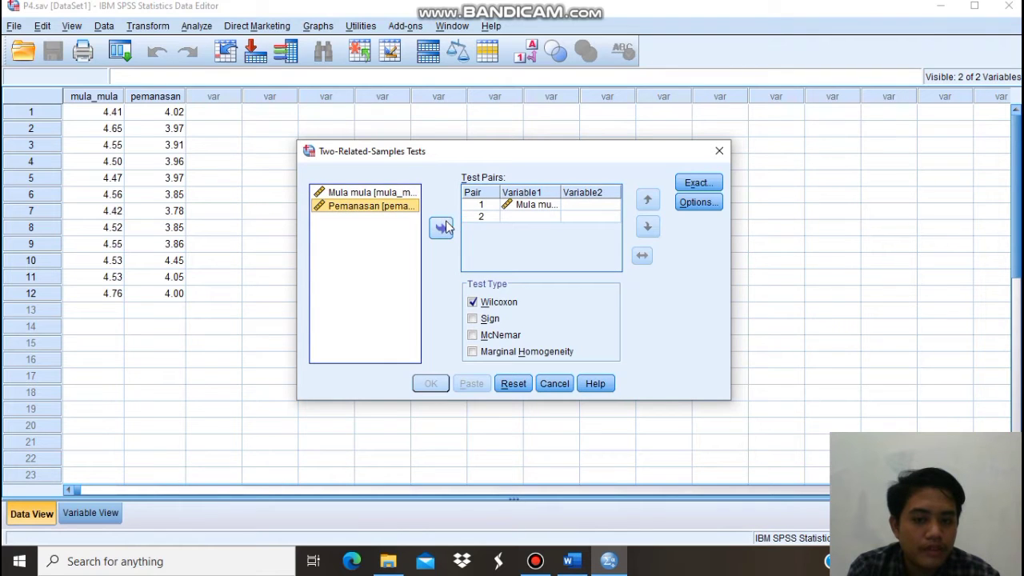
{"action": "left_click", "coordinate": [443, 229]}
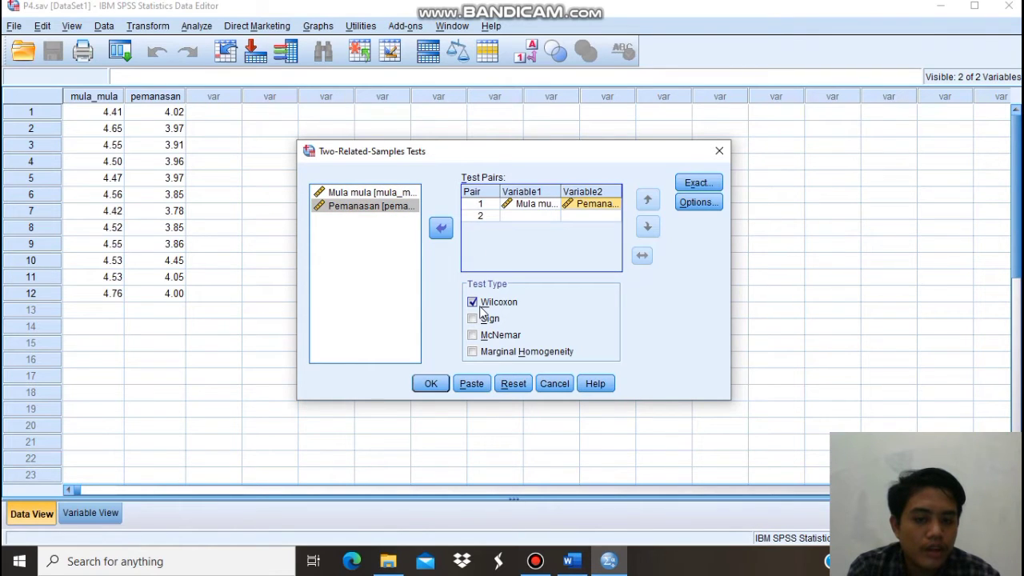
{"action": "left_click", "coordinate": [431, 385]}
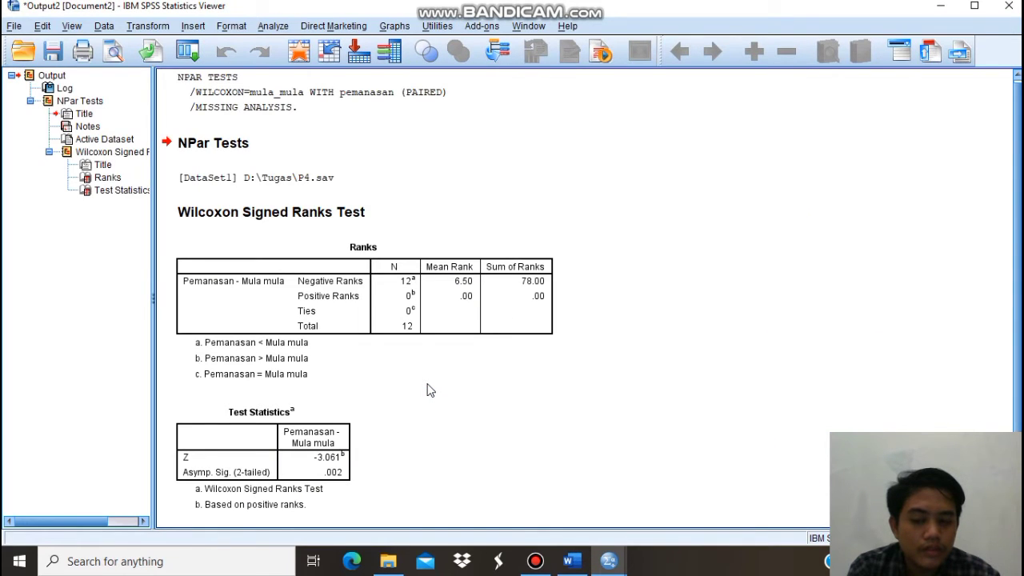
Examine the Ranks and Test Statistics tables of the Wilcoxon signed ranks output
{"action": "scroll", "coordinate": [430, 390], "scroll_direction": "down", "scroll_amount": 1}
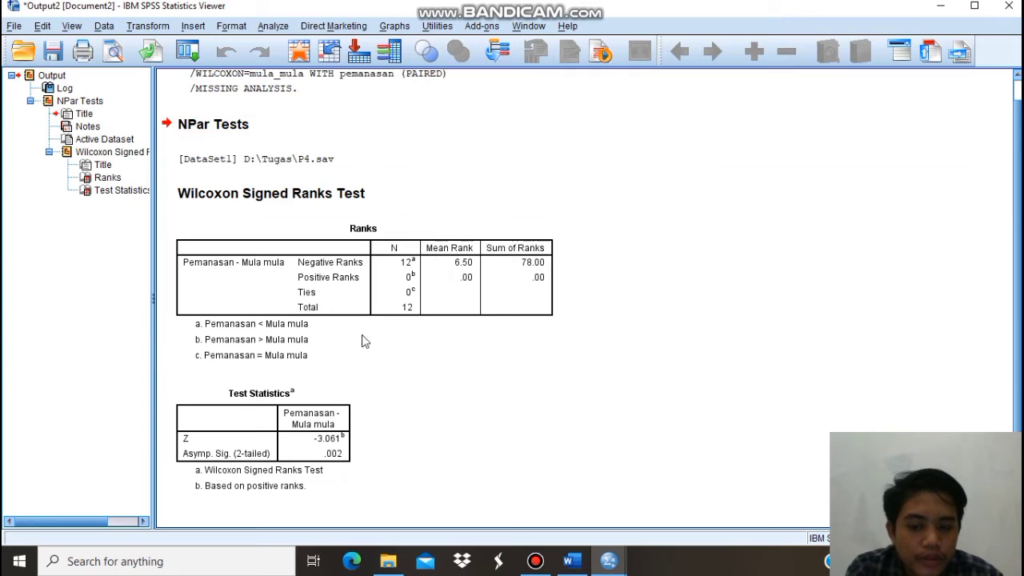
{"action": "left_click", "coordinate": [339, 430]}
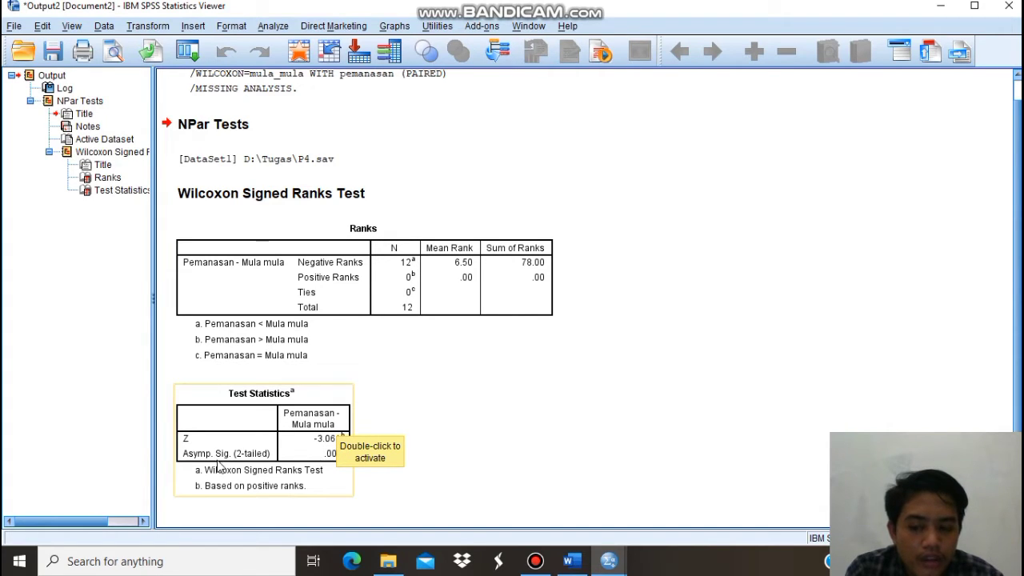
{"action": "left_click", "coordinate": [415, 437]}
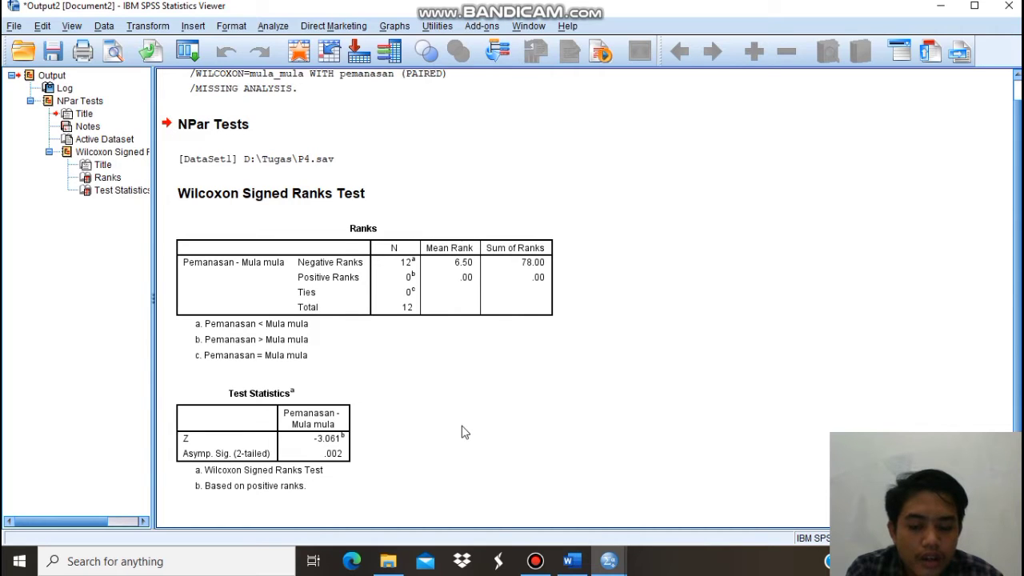
{"action": "left_click", "coordinate": [351, 416]}
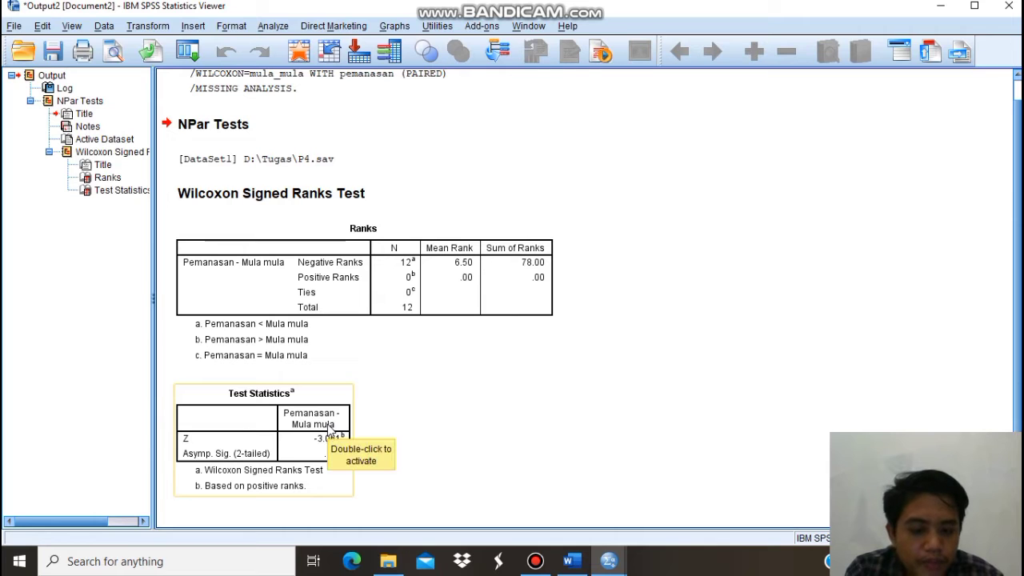
Switch to the Word document and read Kasus II atau IV: the saccharin data table, the decision criteria and the required procedure
{"action": "key", "text": "alt+Tab"}
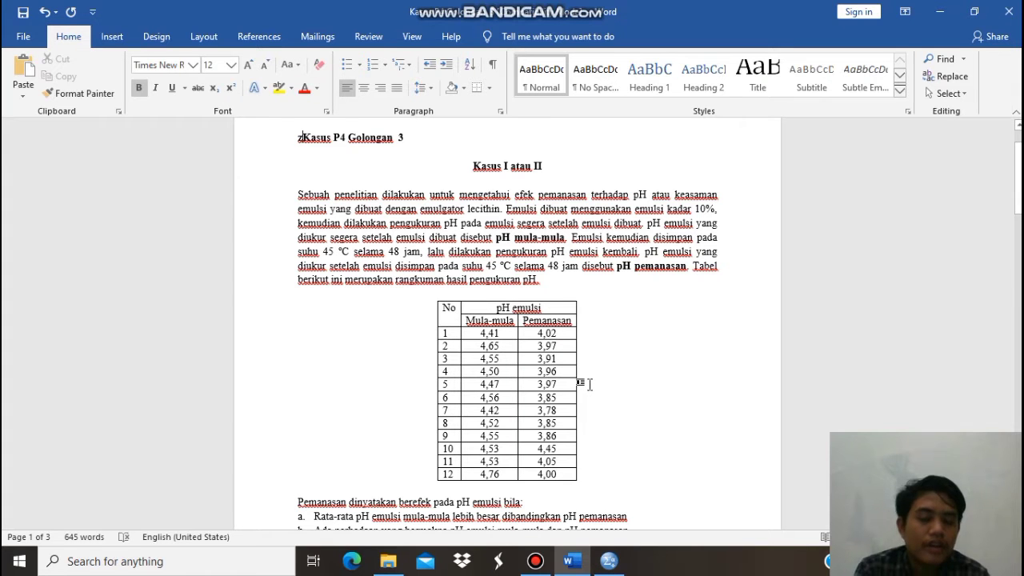
{"action": "scroll", "coordinate": [590, 385], "scroll_direction": "down", "scroll_amount": 10}
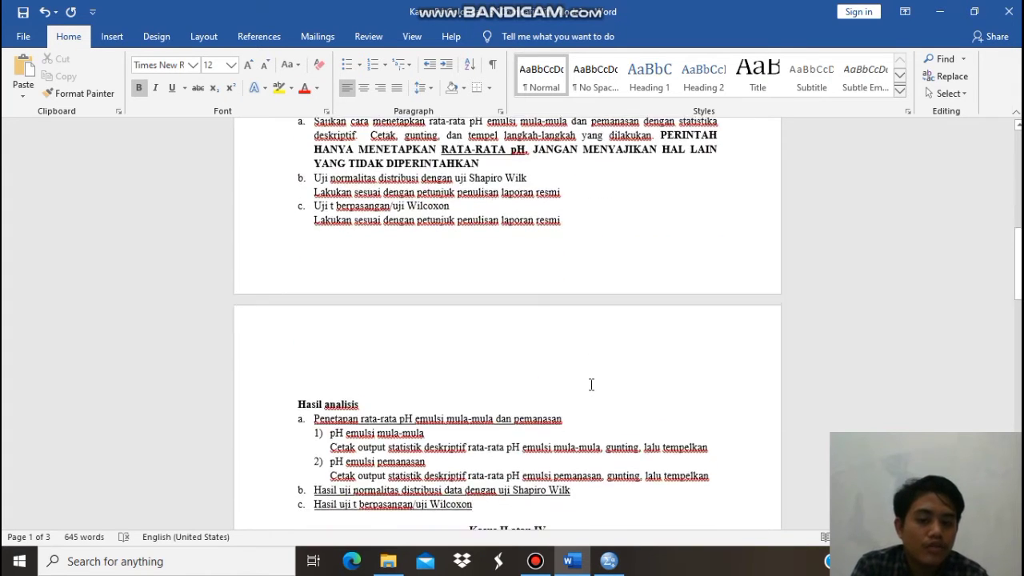
{"action": "scroll", "coordinate": [591, 385], "scroll_direction": "down", "scroll_amount": 8}
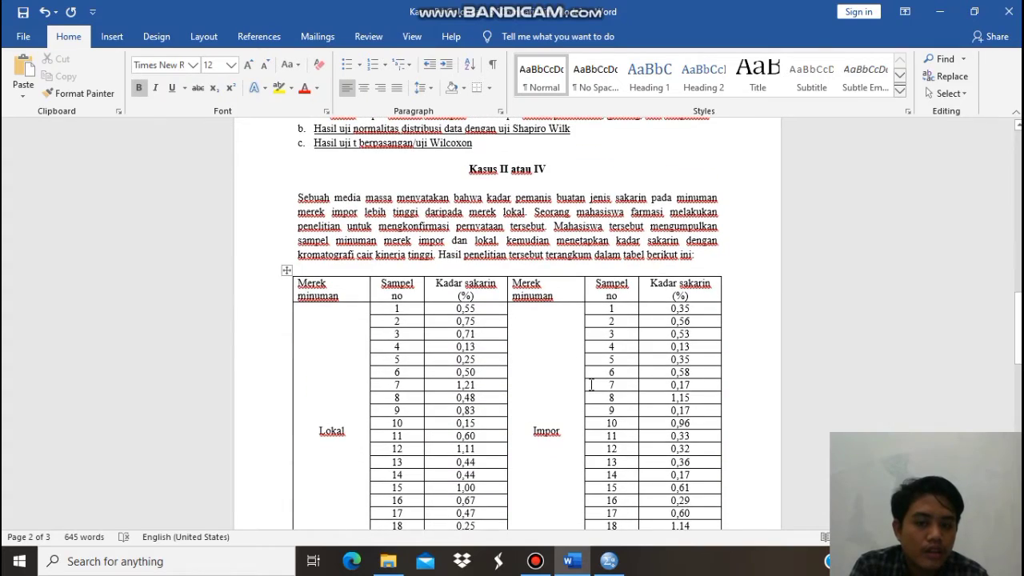
{"action": "scroll", "coordinate": [591, 385], "scroll_direction": "down", "scroll_amount": 8}
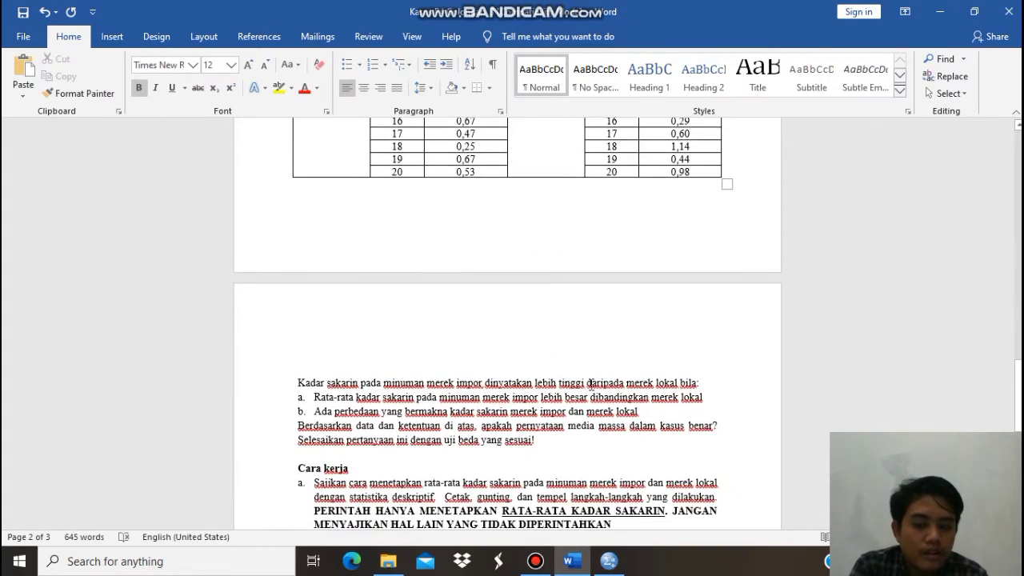
{"action": "scroll", "coordinate": [590, 384], "scroll_direction": "down", "scroll_amount": 1}
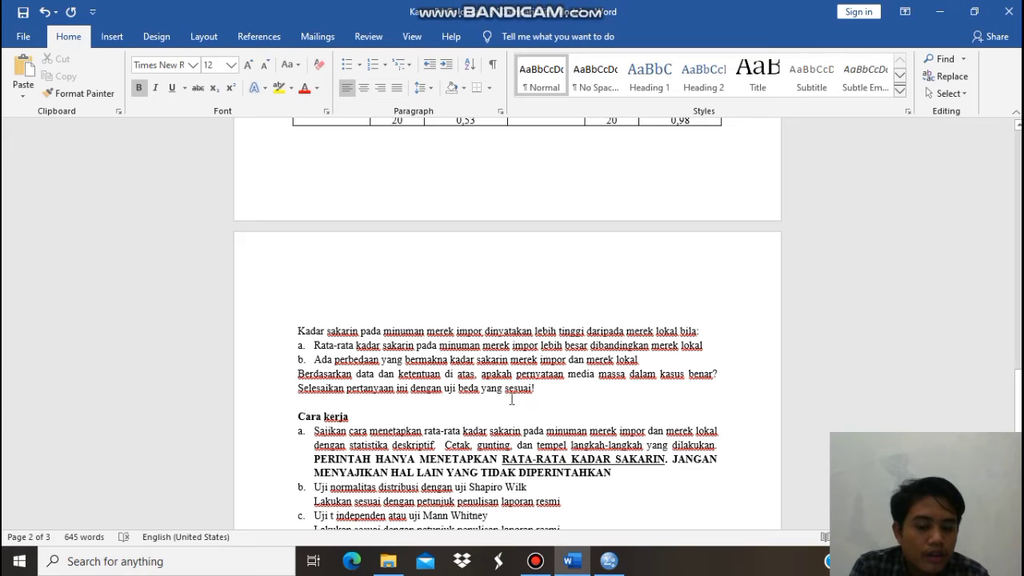
{"action": "mouse_move", "coordinate": [609, 565]}
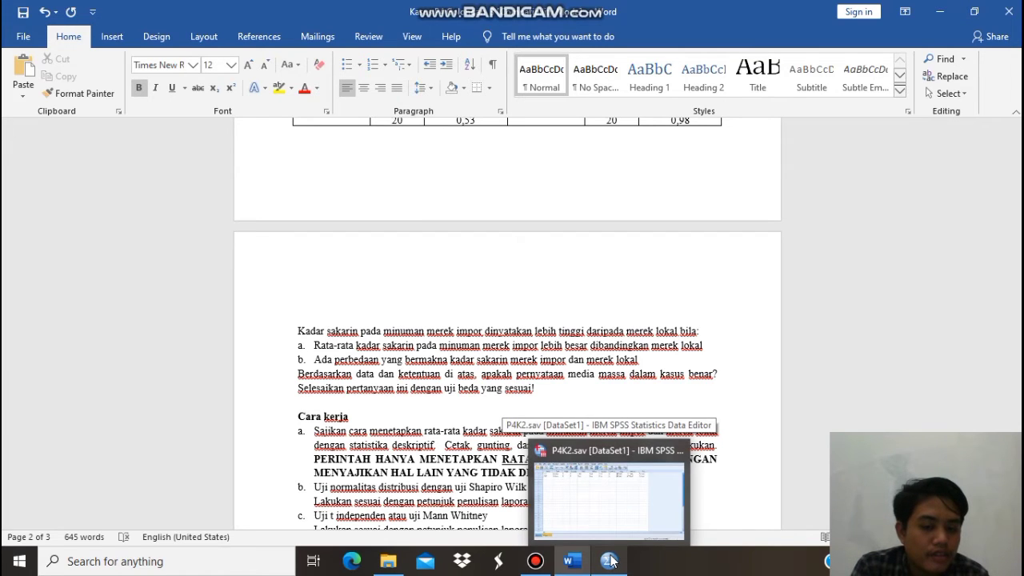
{"action": "scroll", "coordinate": [452, 469], "scroll_direction": "up", "scroll_amount": 6}
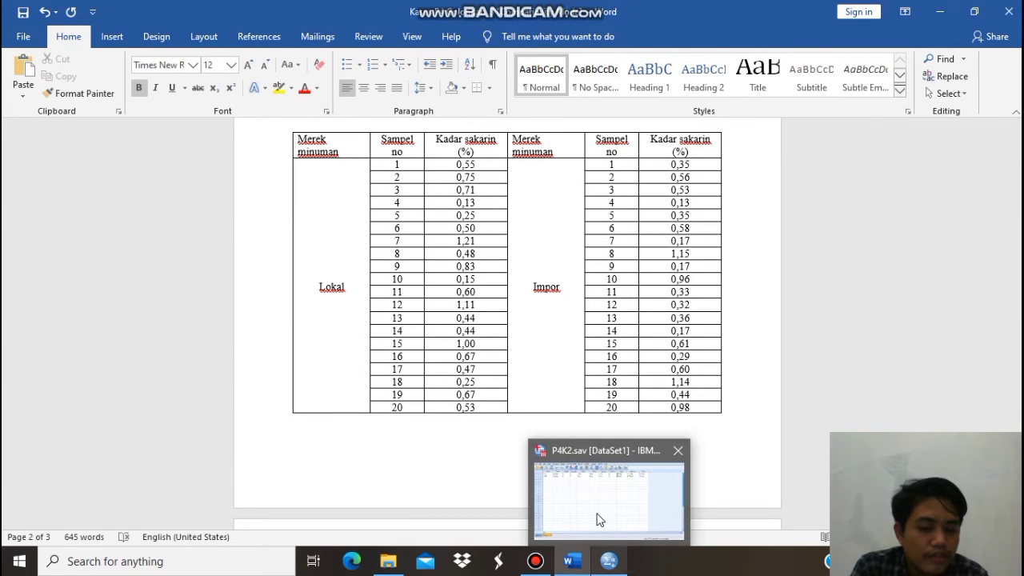
Switch to the P4K2.sav dataset in SPSS and set up a Frequencies analysis with Lokal and Impor as variables
{"action": "left_click", "coordinate": [599, 517]}
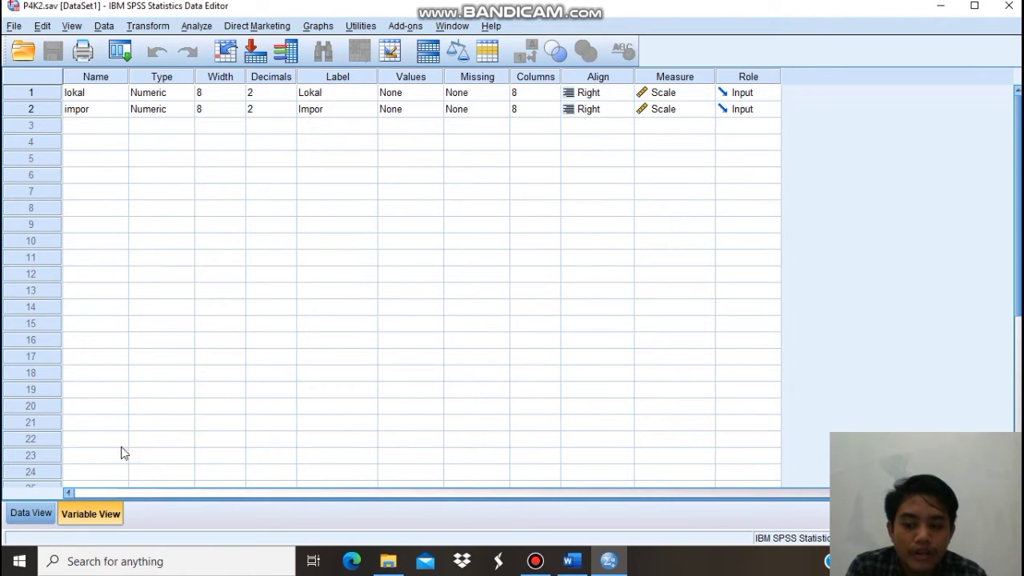
{"action": "left_click", "coordinate": [30, 514]}
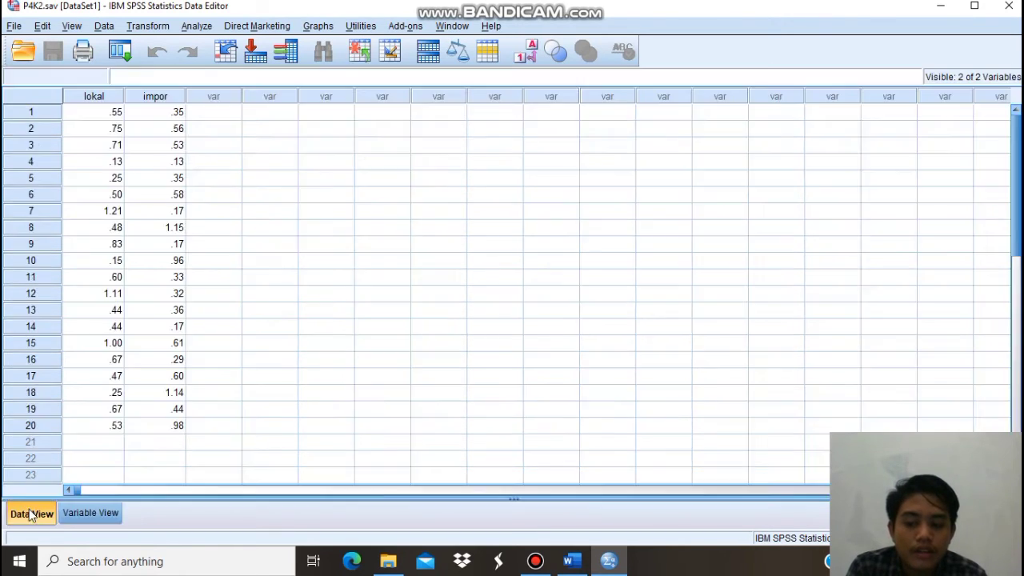
{"action": "left_click", "coordinate": [197, 26]}
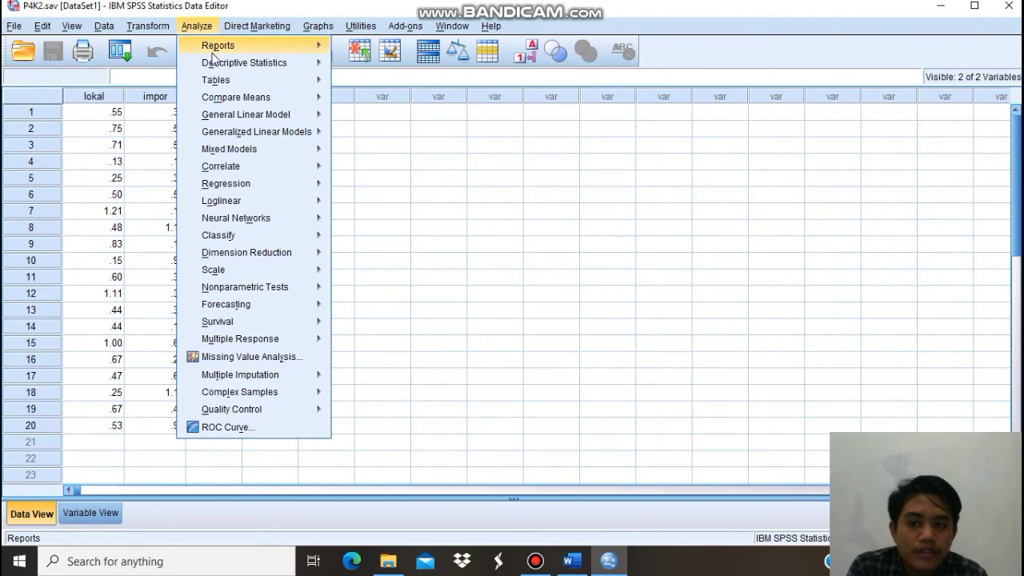
{"action": "mouse_move", "coordinate": [232, 64]}
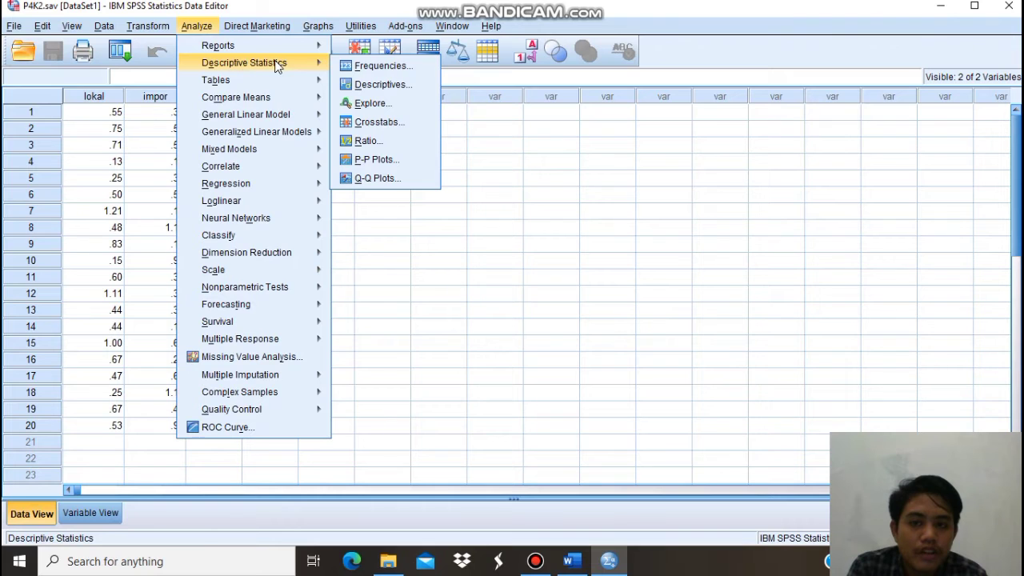
{"action": "left_click", "coordinate": [384, 70]}
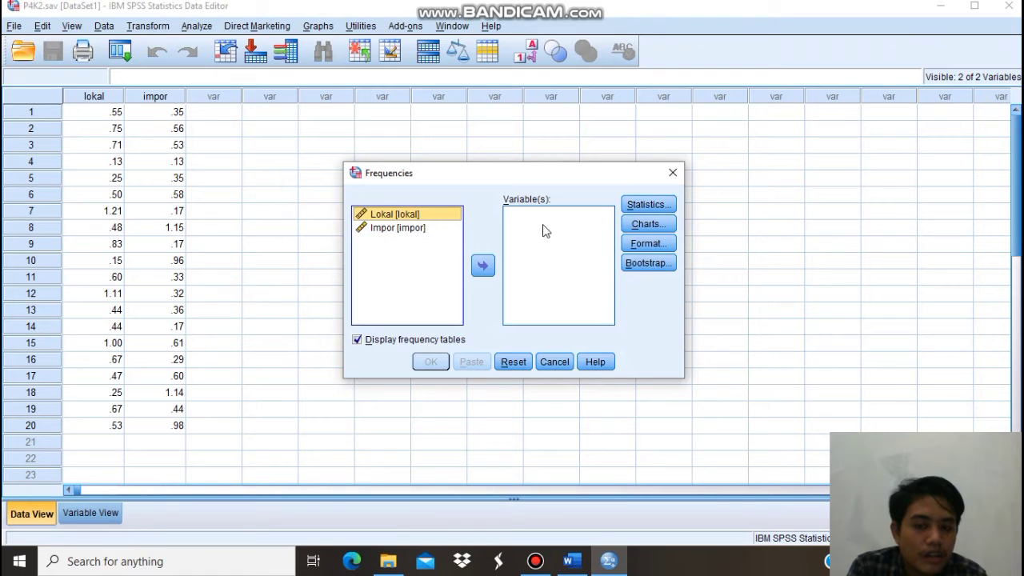
{"action": "left_click", "coordinate": [483, 265]}
{"action": "left_click", "coordinate": [424, 215]}
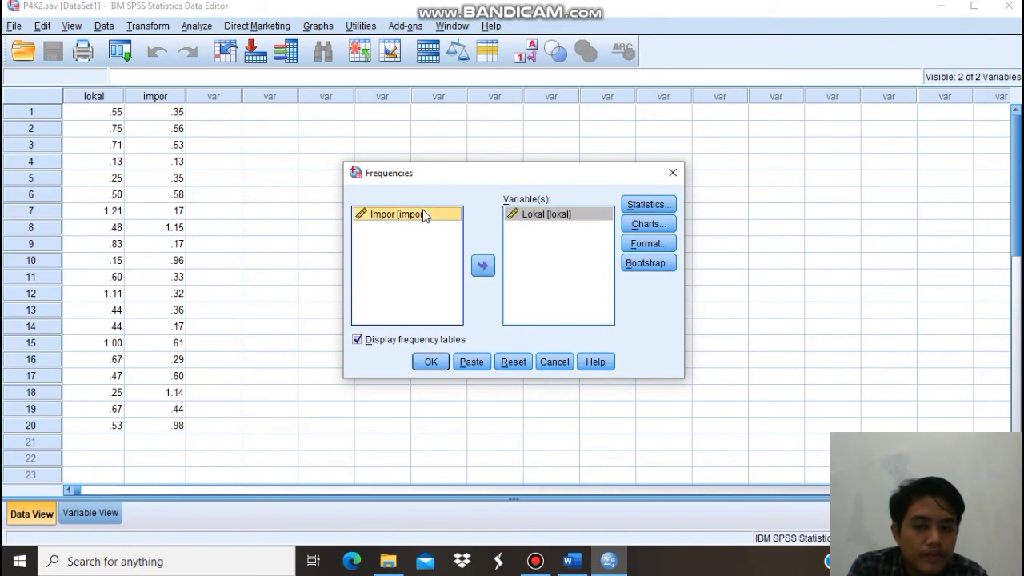
{"action": "left_click", "coordinate": [484, 266]}
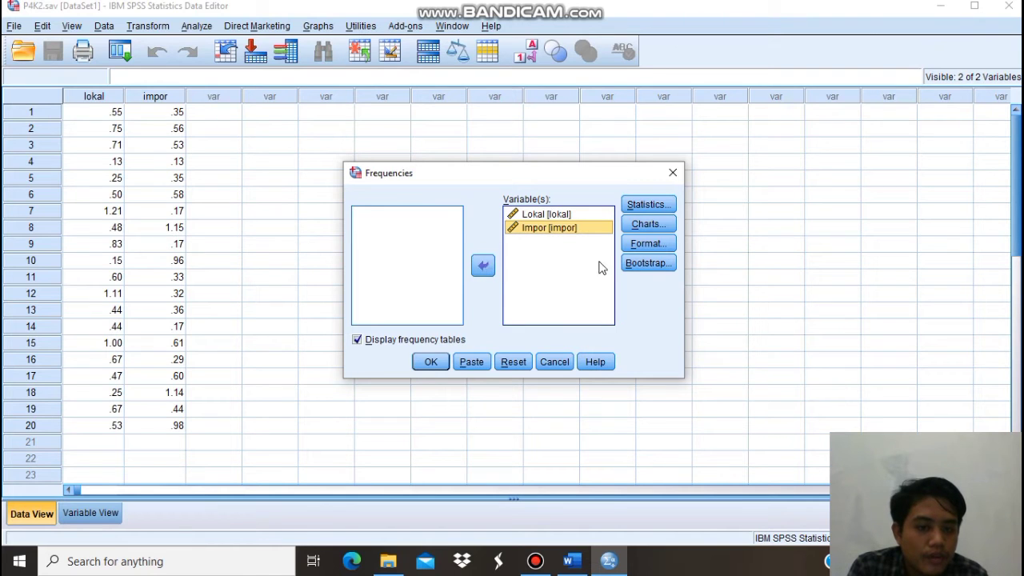
Request only the mean as a statistic and run the Frequencies analysis
{"action": "left_click", "coordinate": [645, 207]}
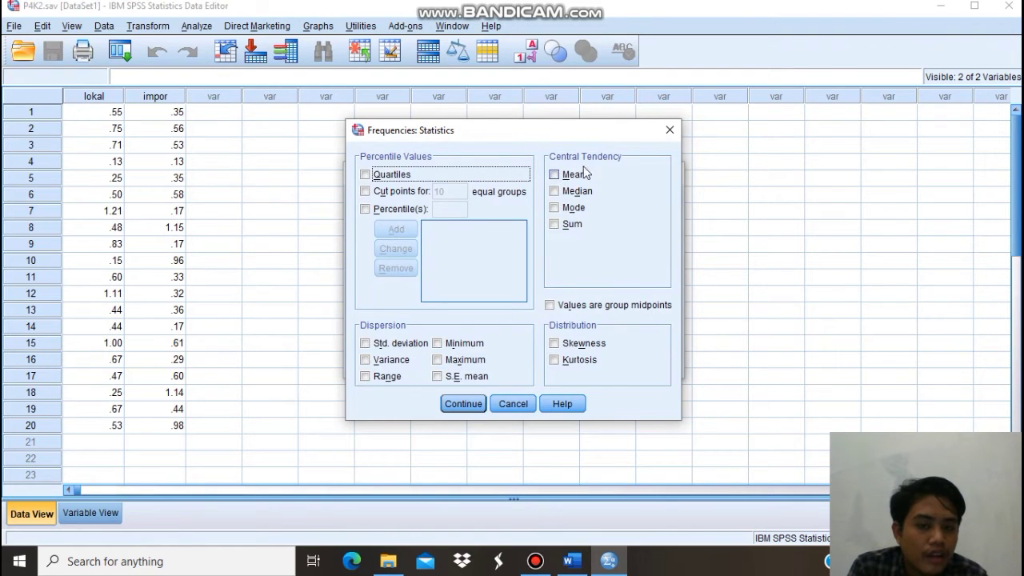
{"action": "left_click", "coordinate": [557, 176]}
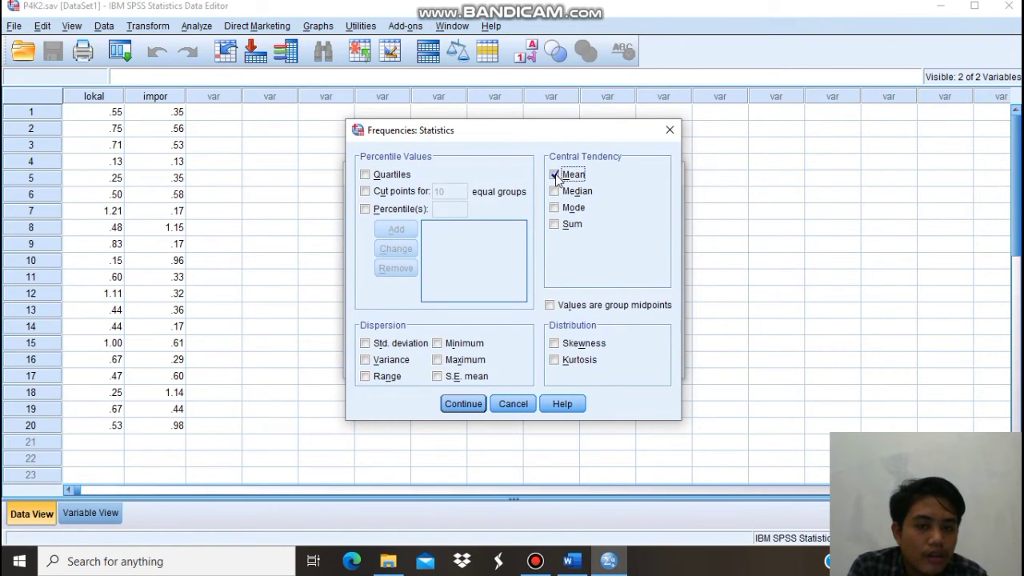
{"action": "left_click", "coordinate": [460, 404]}
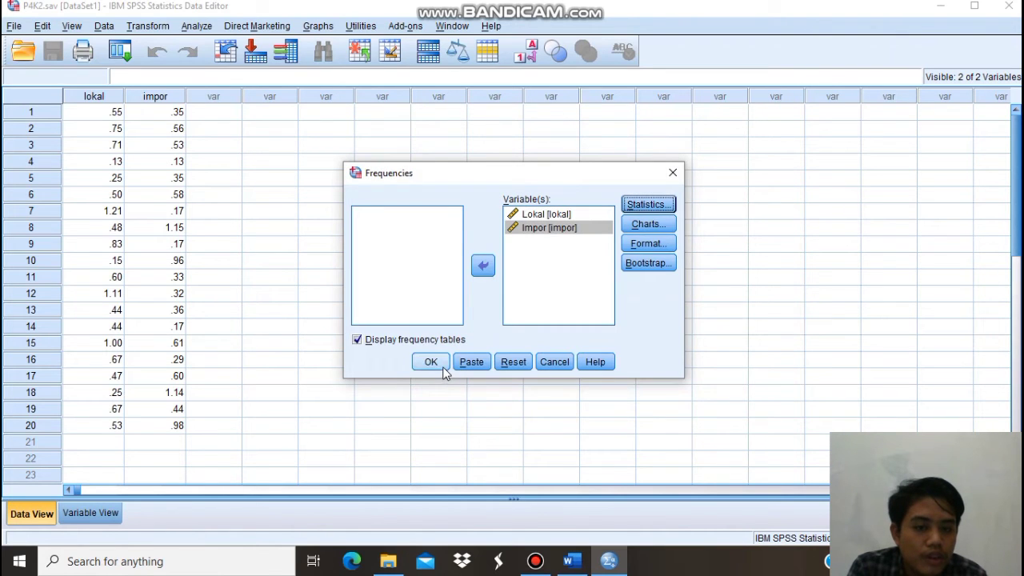
{"action": "left_click", "coordinate": [439, 367]}
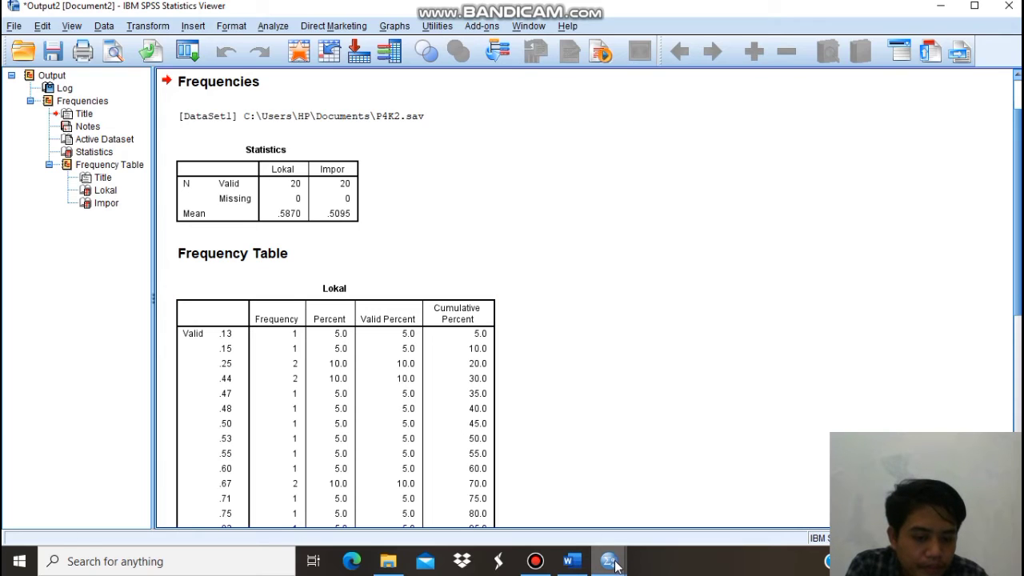
Switch to the P4K2.sav dataset and set up an Explore analysis with Lokal and Impor as dependent variables
{"action": "mouse_move", "coordinate": [612, 565]}
{"action": "left_click", "coordinate": [531, 492]}
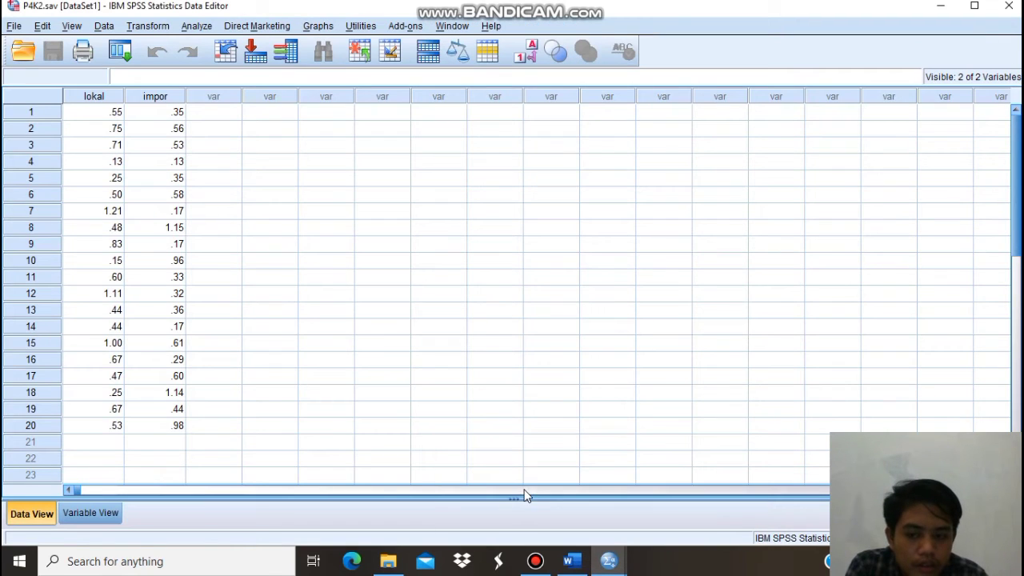
{"action": "left_click", "coordinate": [197, 27]}
{"action": "mouse_move", "coordinate": [229, 67]}
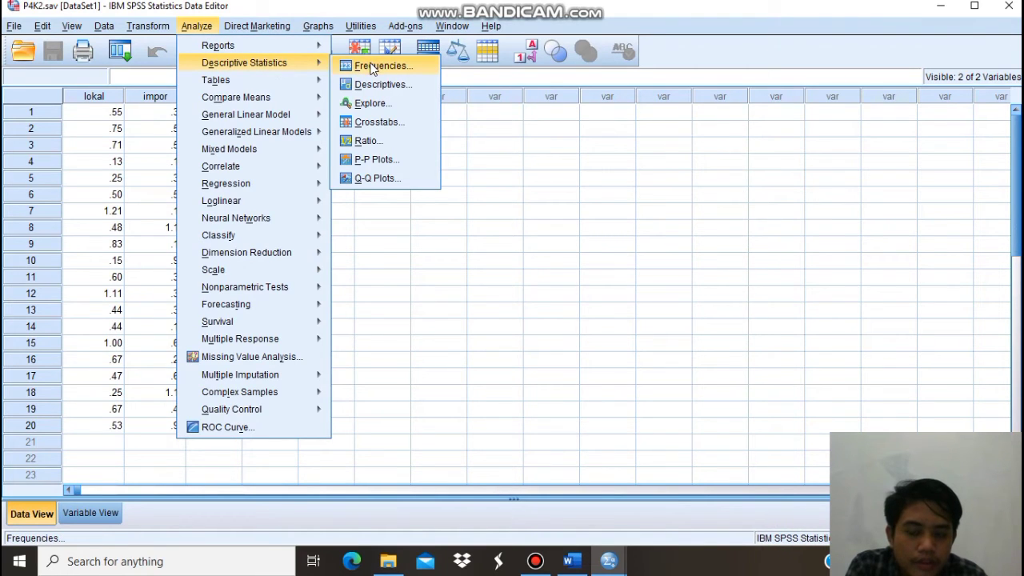
{"action": "left_click", "coordinate": [372, 104]}
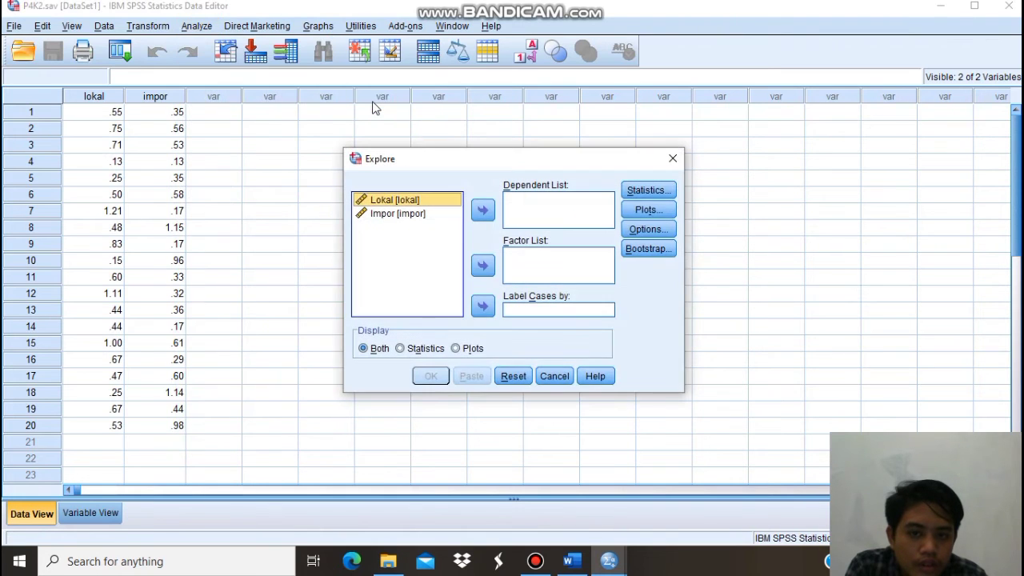
{"action": "left_click", "coordinate": [484, 211]}
{"action": "left_click", "coordinate": [436, 201]}
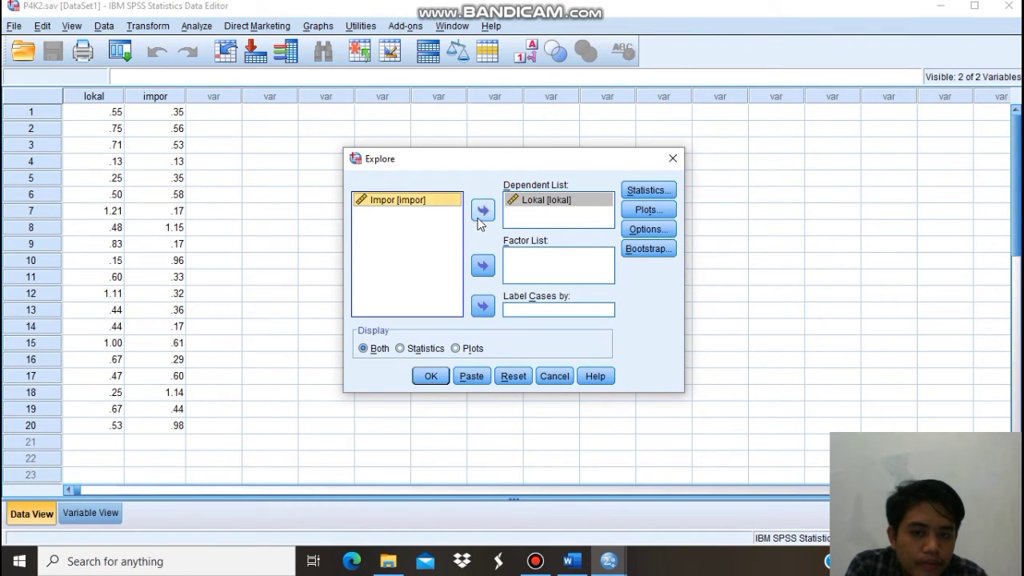
{"action": "left_click", "coordinate": [482, 213]}
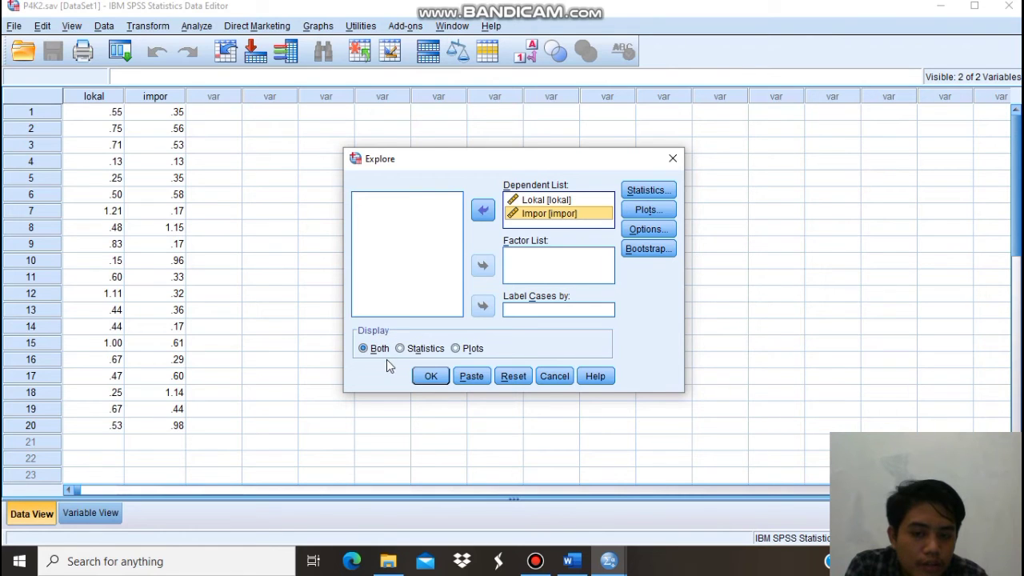
Limit the Explore display to plots, with no boxplots or stem-and-leaf but normality plots with tests, and run the analysis
{"action": "left_click", "coordinate": [455, 348]}
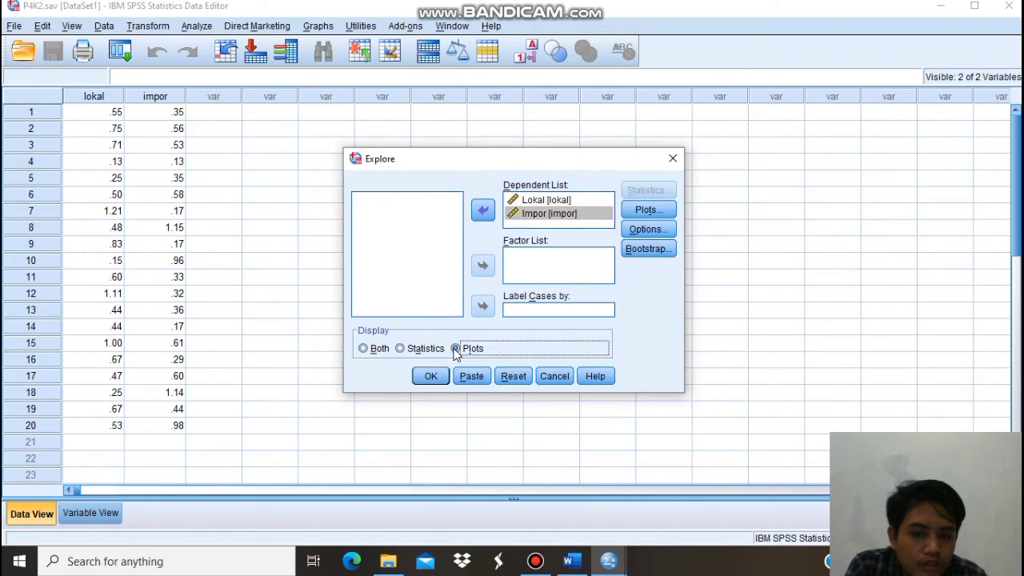
{"action": "left_click", "coordinate": [649, 213]}
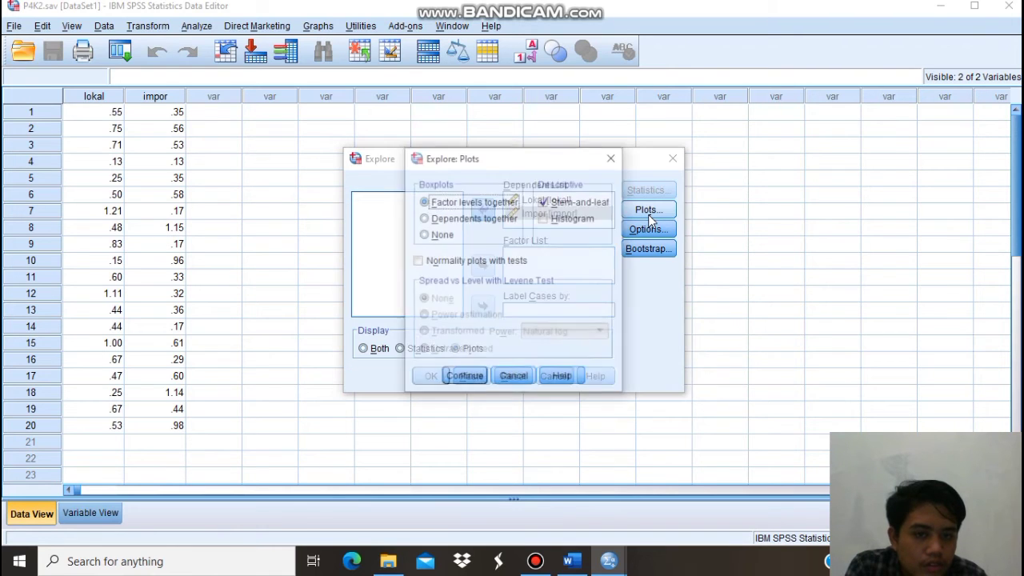
{"action": "left_click", "coordinate": [545, 202]}
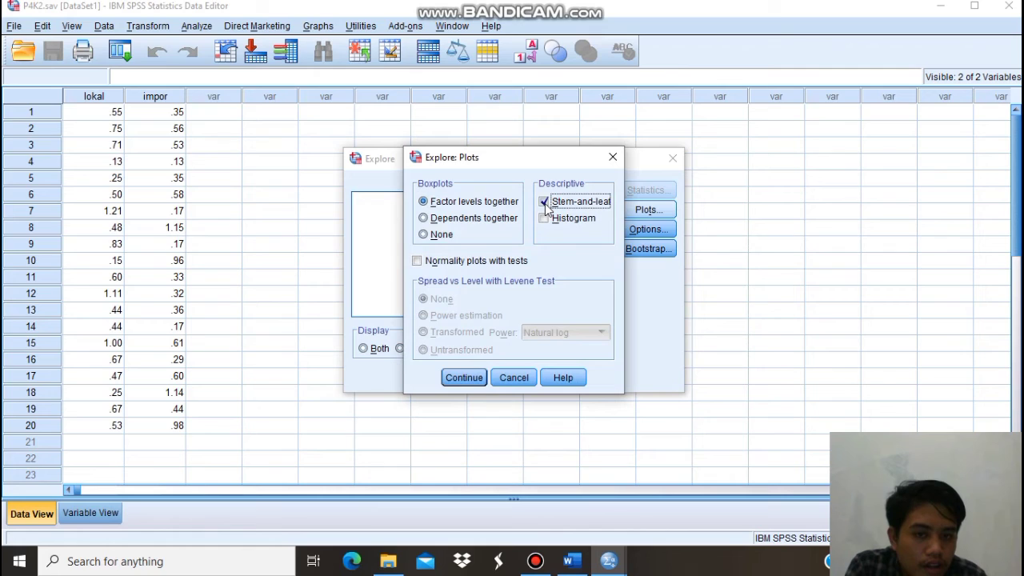
{"action": "left_click", "coordinate": [424, 236]}
{"action": "left_click", "coordinate": [416, 262]}
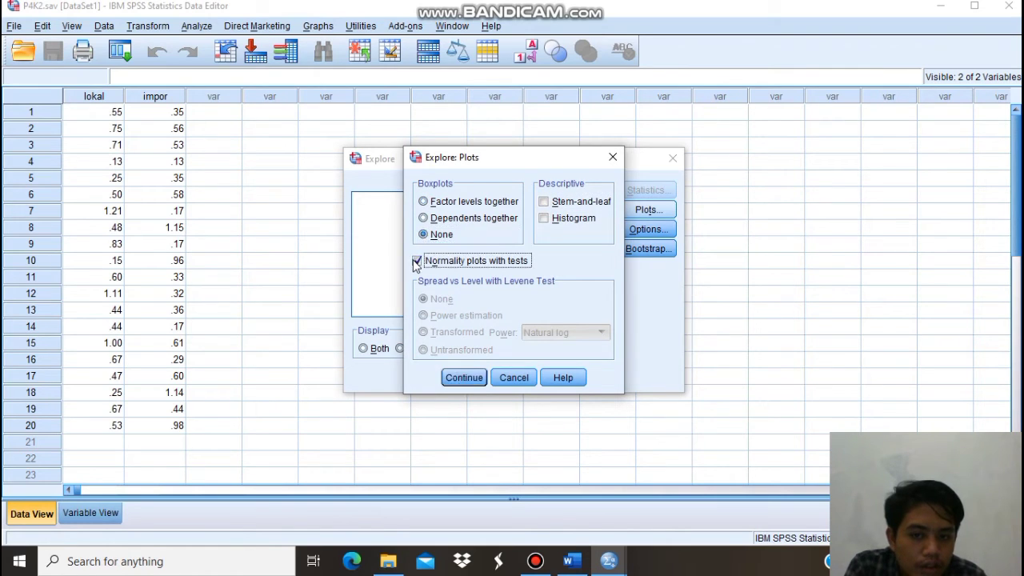
{"action": "left_click", "coordinate": [462, 382]}
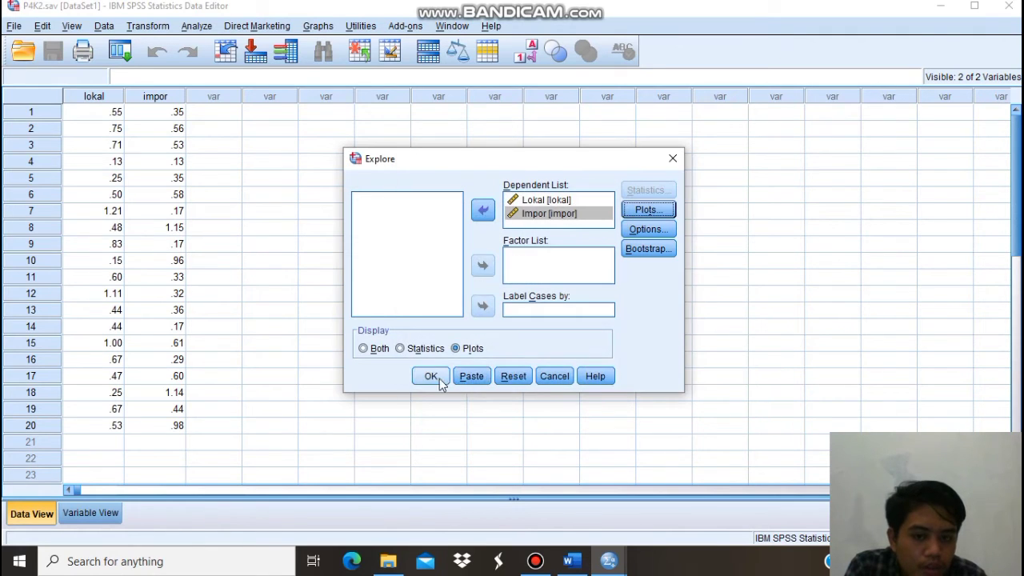
{"action": "left_click", "coordinate": [431, 378]}
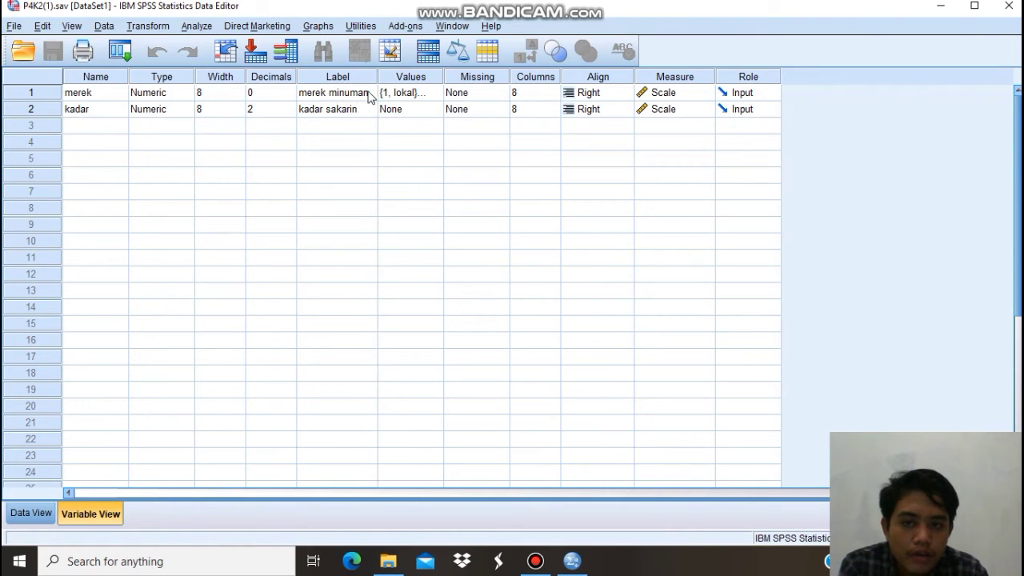
Review the value labels defined for the merek variable in P4K2(1).sav
{"action": "left_click", "coordinate": [413, 75]}
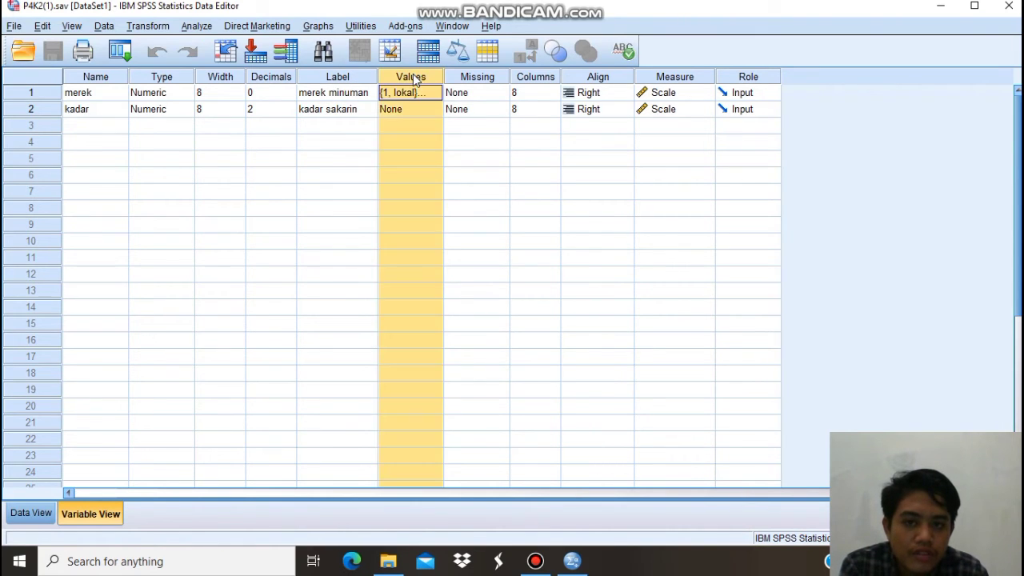
{"action": "left_click", "coordinate": [434, 92]}
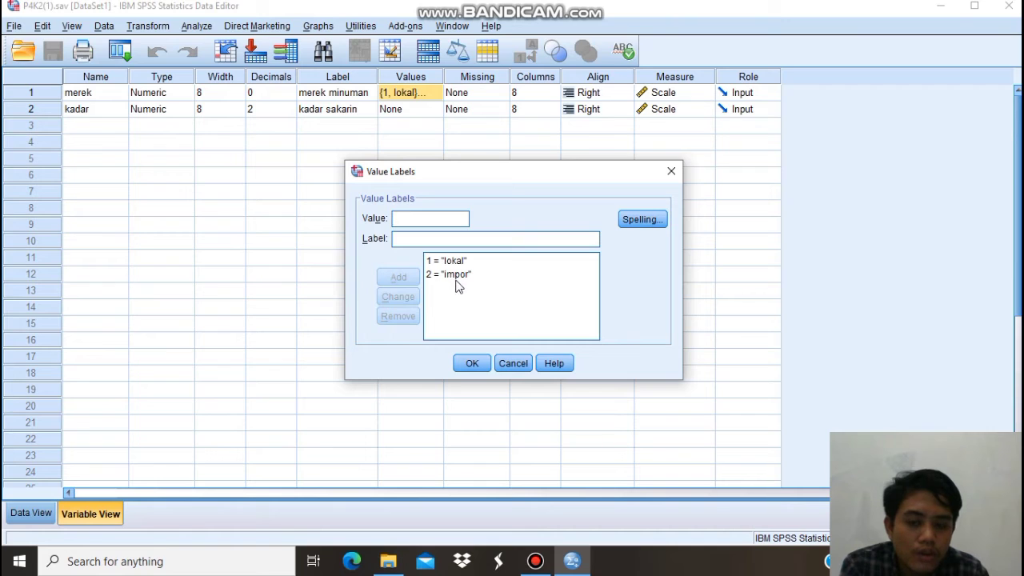
{"action": "left_click", "coordinate": [471, 364]}
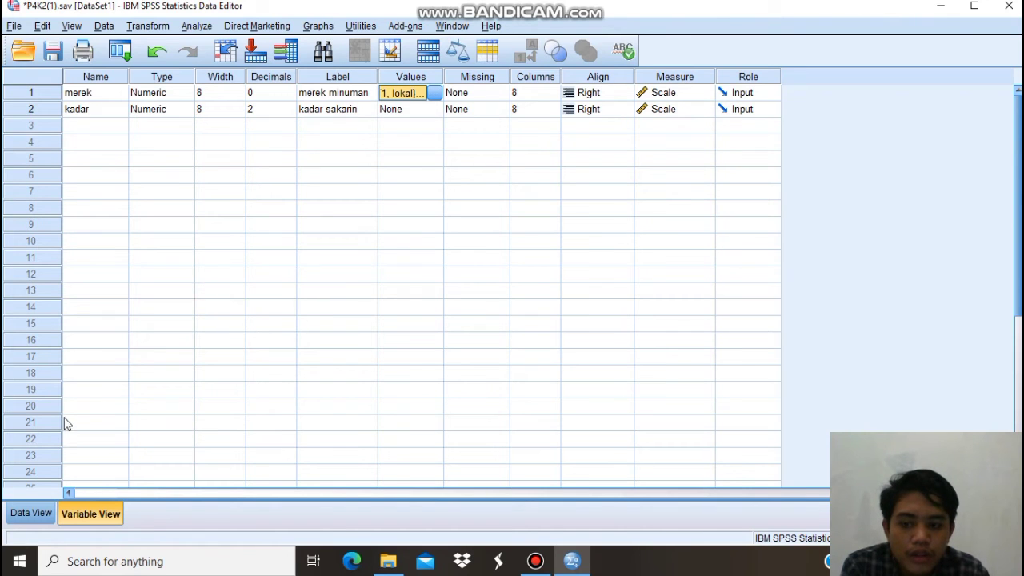
Set up an Explore analysis with kadar sakarin as the dependent variable and merek minuman as the factor
{"action": "left_click", "coordinate": [18, 514]}
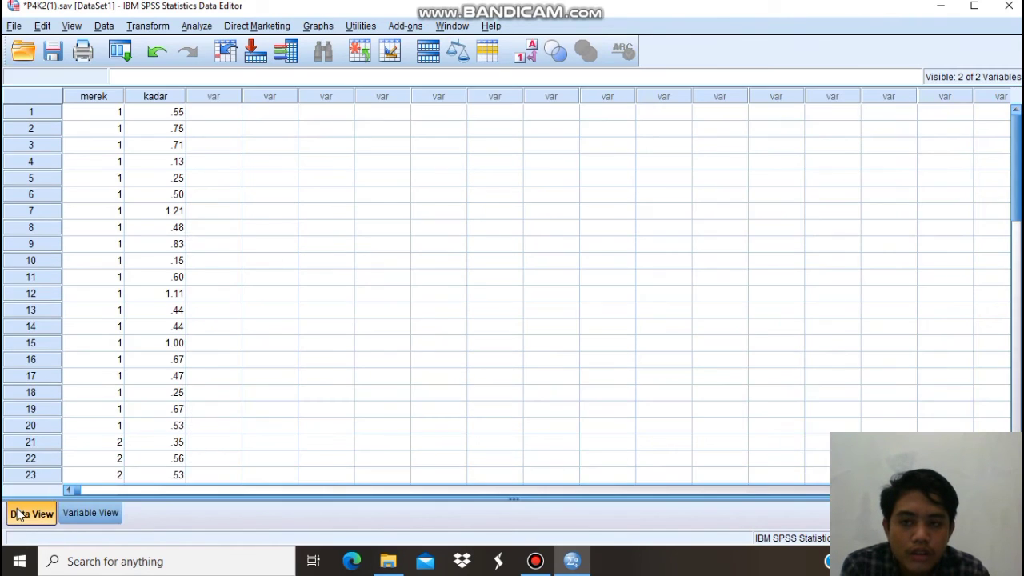
{"action": "left_click", "coordinate": [198, 29]}
{"action": "mouse_move", "coordinate": [240, 64]}
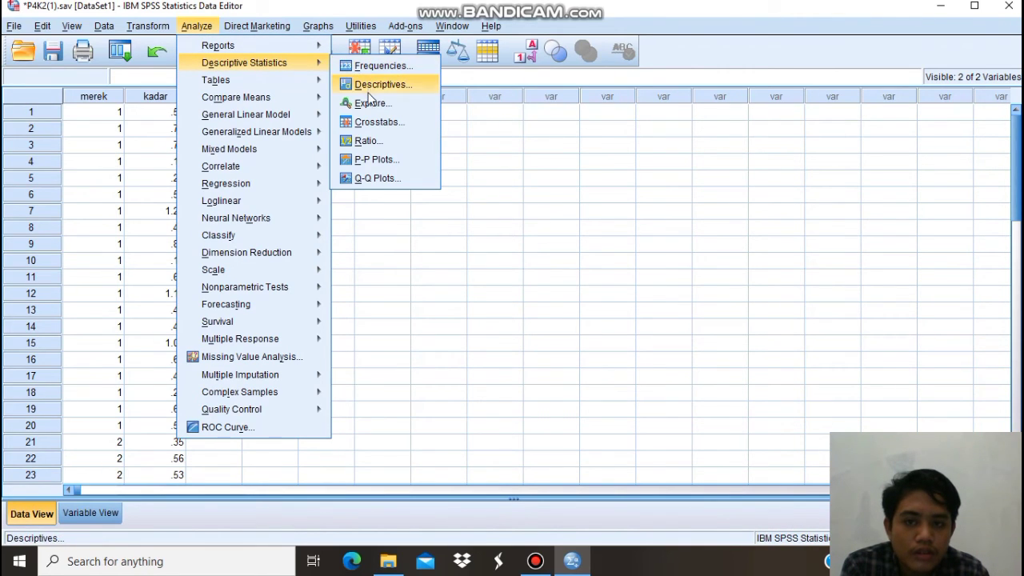
{"action": "left_click", "coordinate": [366, 104]}
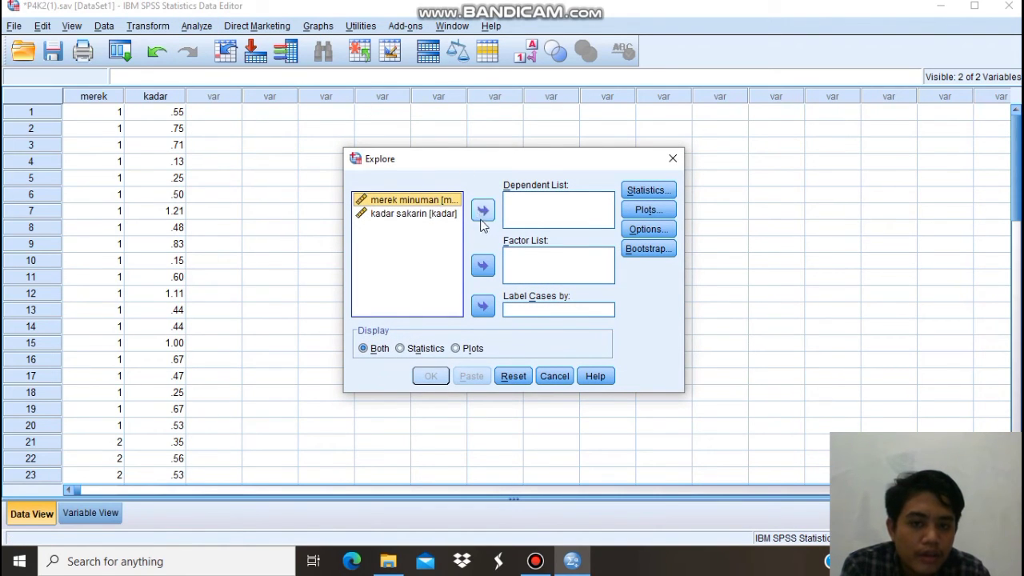
{"action": "left_click", "coordinate": [480, 265]}
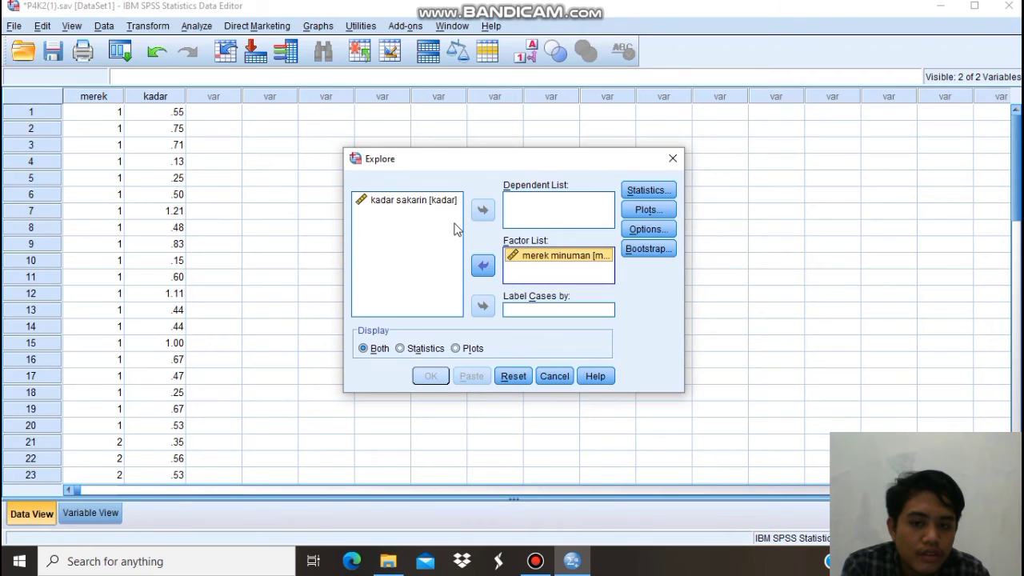
{"action": "left_click", "coordinate": [434, 201]}
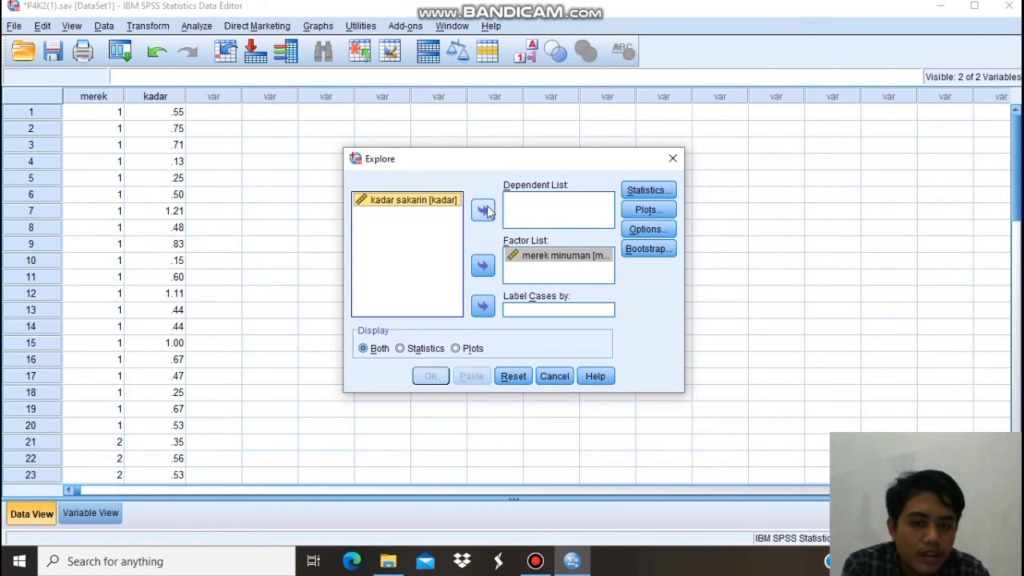
{"action": "left_click", "coordinate": [483, 210]}
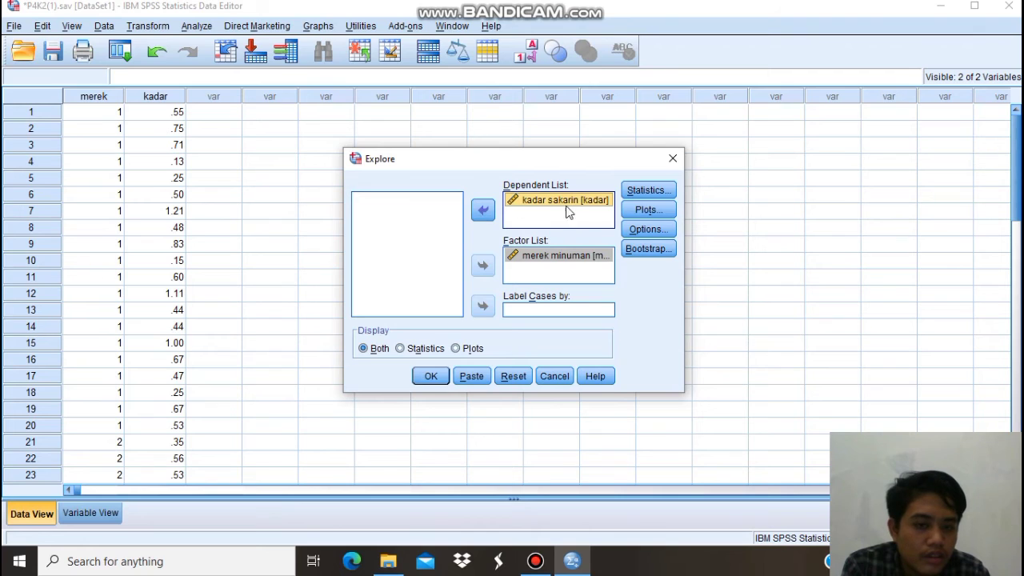
Disable stem-and-leaf and boxplots, choose power estimation for the Levene test, and run the Explore analysis
{"action": "left_click", "coordinate": [638, 213]}
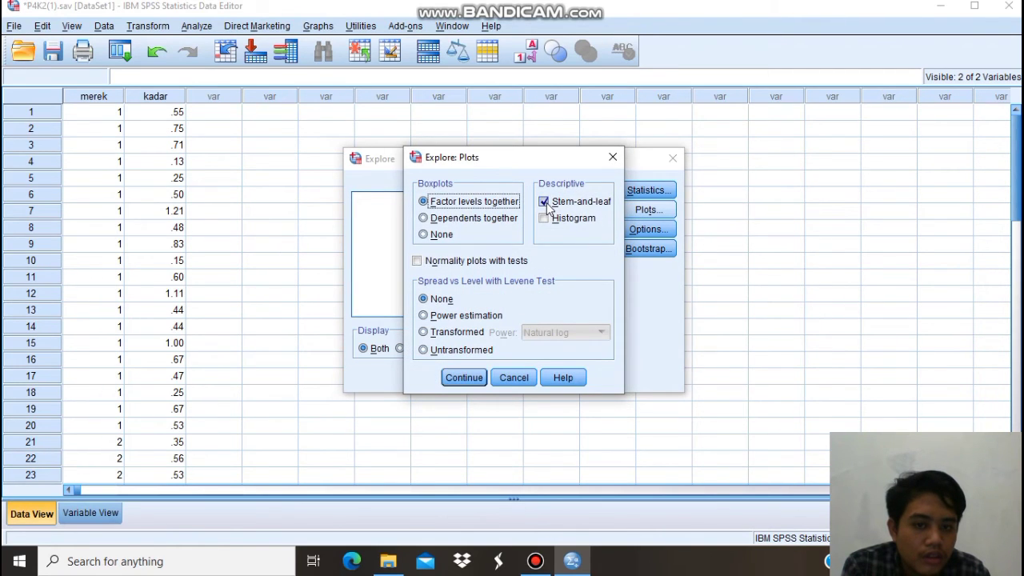
{"action": "left_click", "coordinate": [549, 208]}
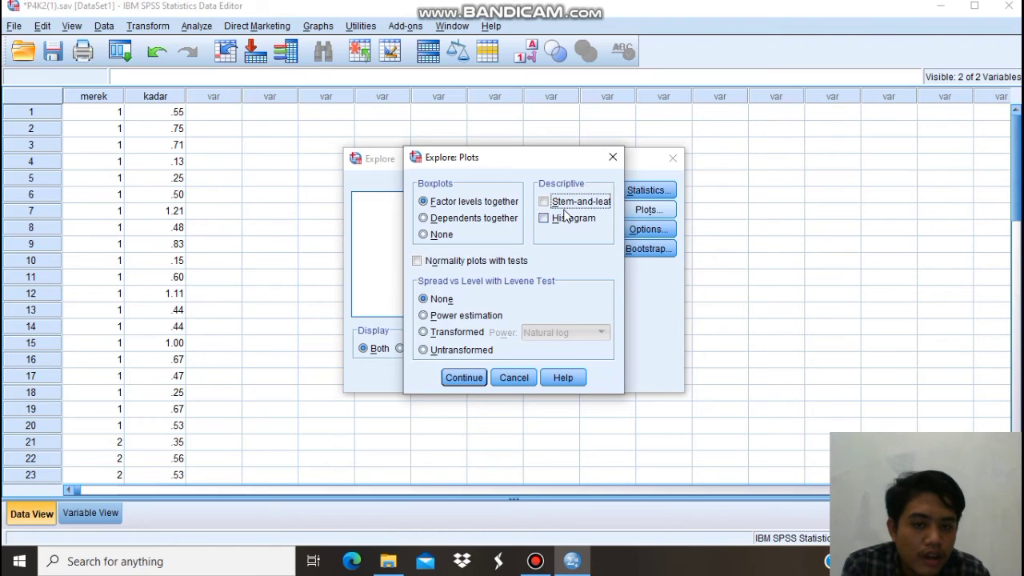
{"action": "left_click", "coordinate": [423, 234]}
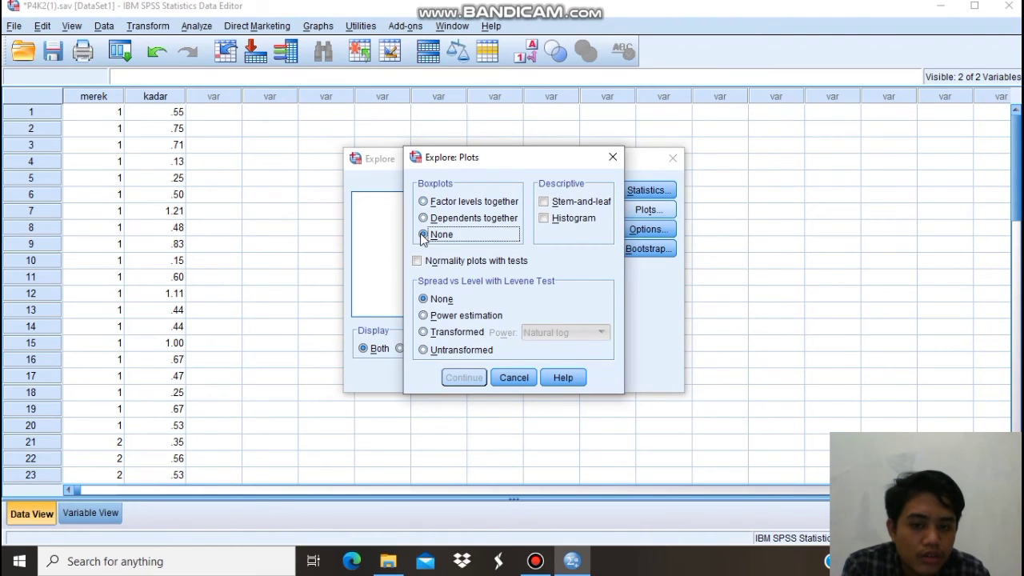
{"action": "left_click", "coordinate": [424, 316]}
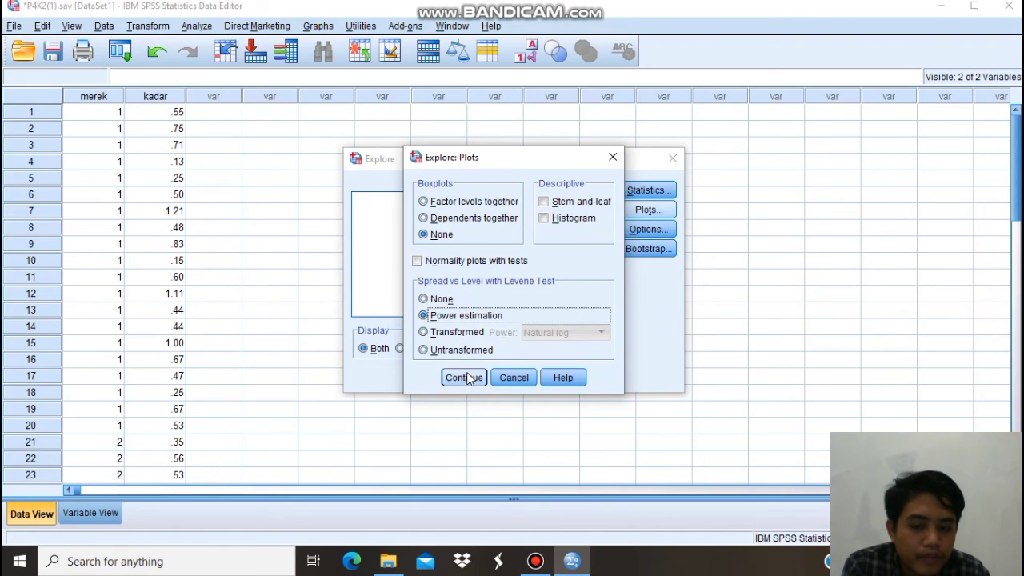
{"action": "left_click", "coordinate": [465, 378]}
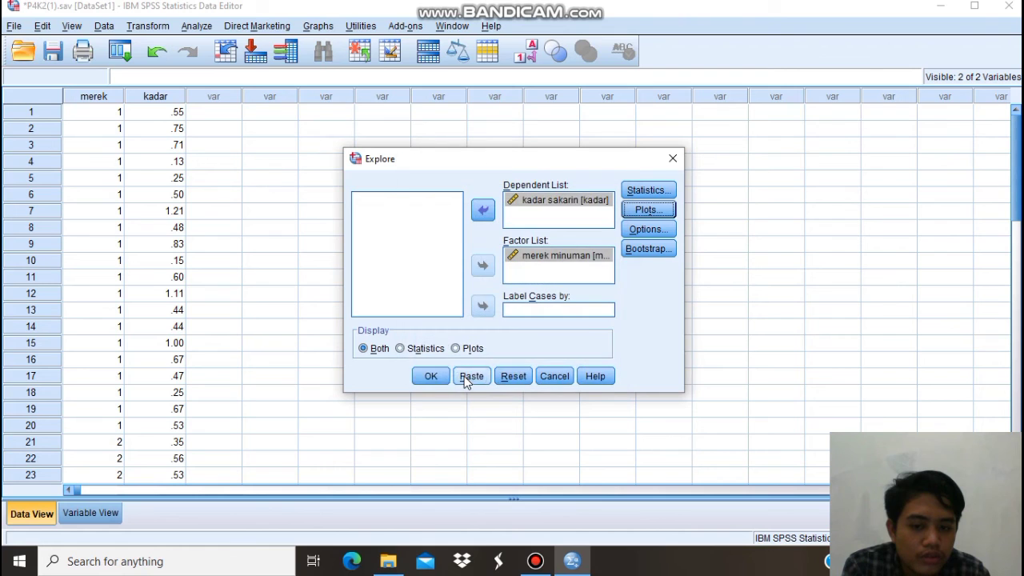
{"action": "left_click", "coordinate": [430, 377]}
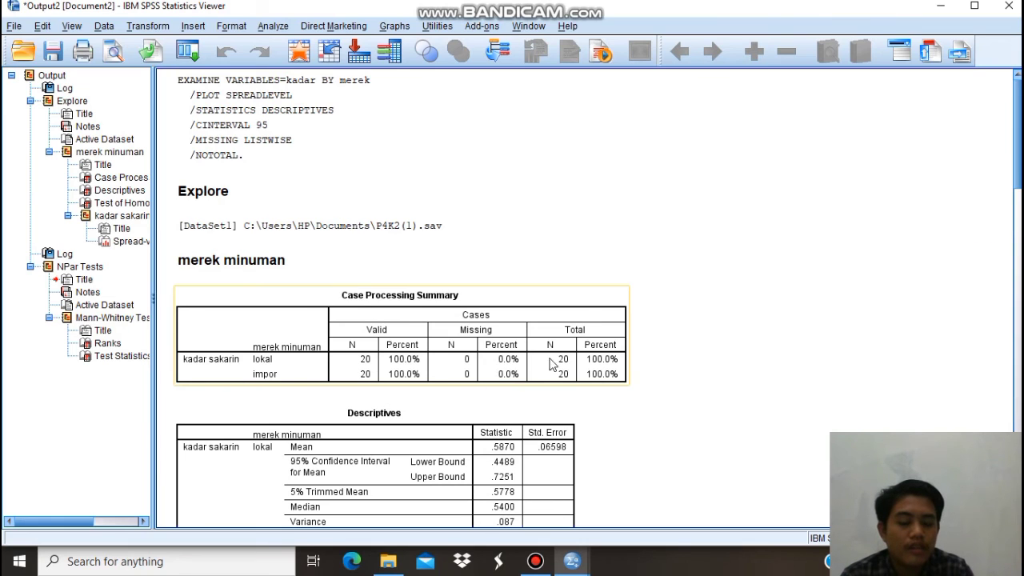
Examine the Case Processing Summary, Descriptives and Test of Homogeneity of Variance tables for kadar sakarin
{"action": "scroll", "coordinate": [490, 383], "scroll_direction": "down", "scroll_amount": 5}
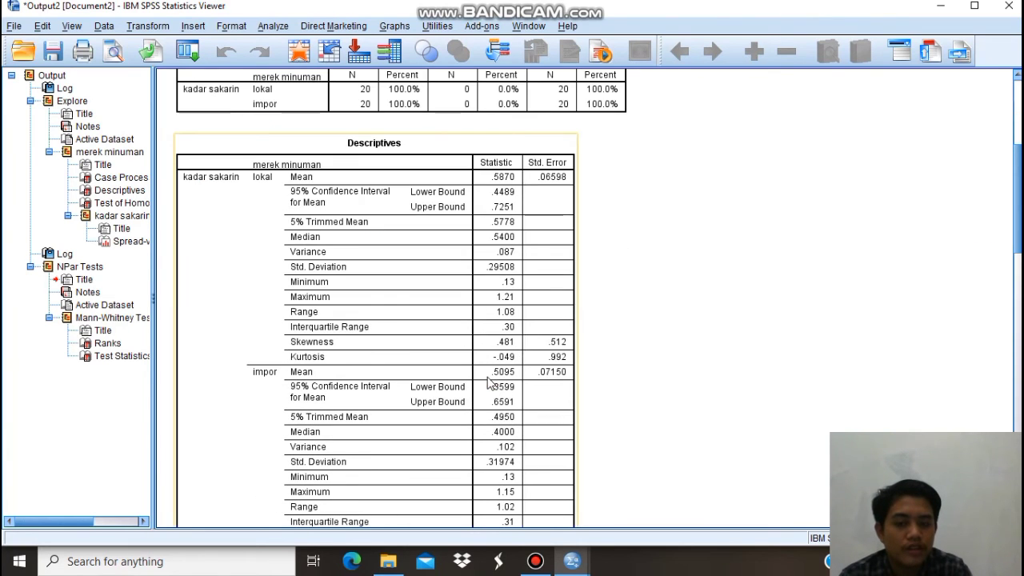
{"action": "scroll", "coordinate": [490, 383], "scroll_direction": "down", "scroll_amount": 4}
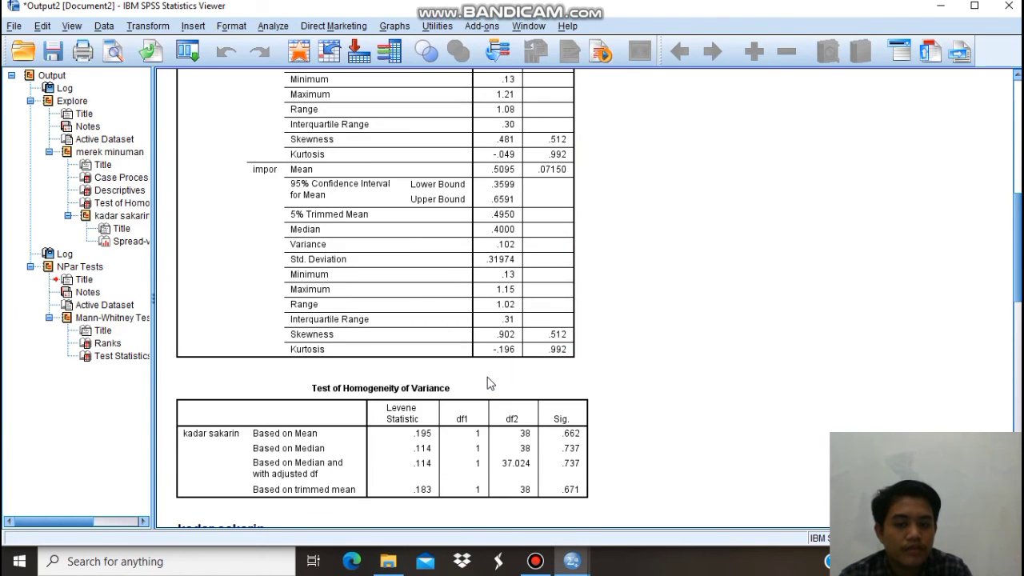
{"action": "scroll", "coordinate": [490, 383], "scroll_direction": "up", "scroll_amount": 9}
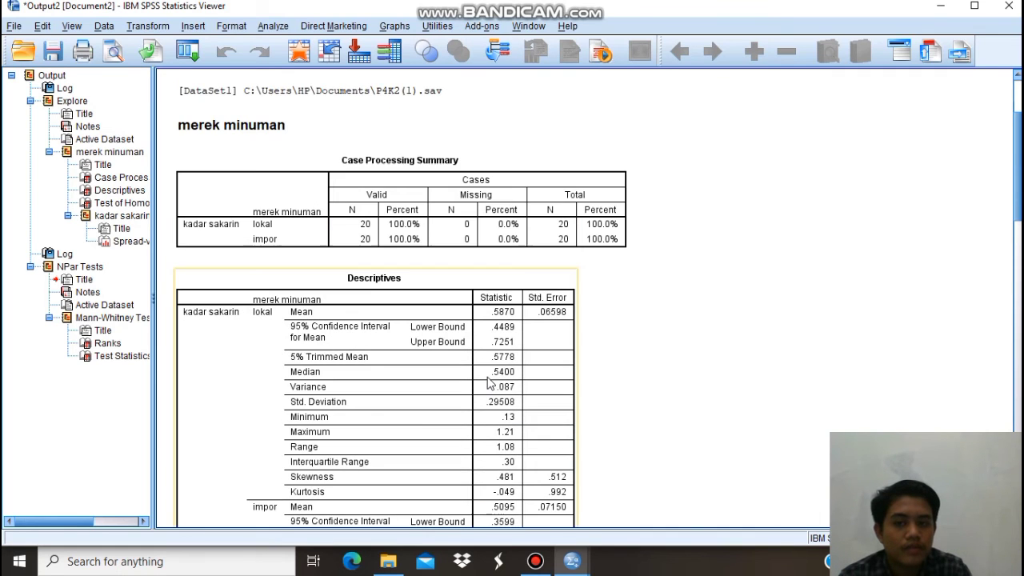
{"action": "scroll", "coordinate": [490, 383], "scroll_direction": "up", "scroll_amount": 3}
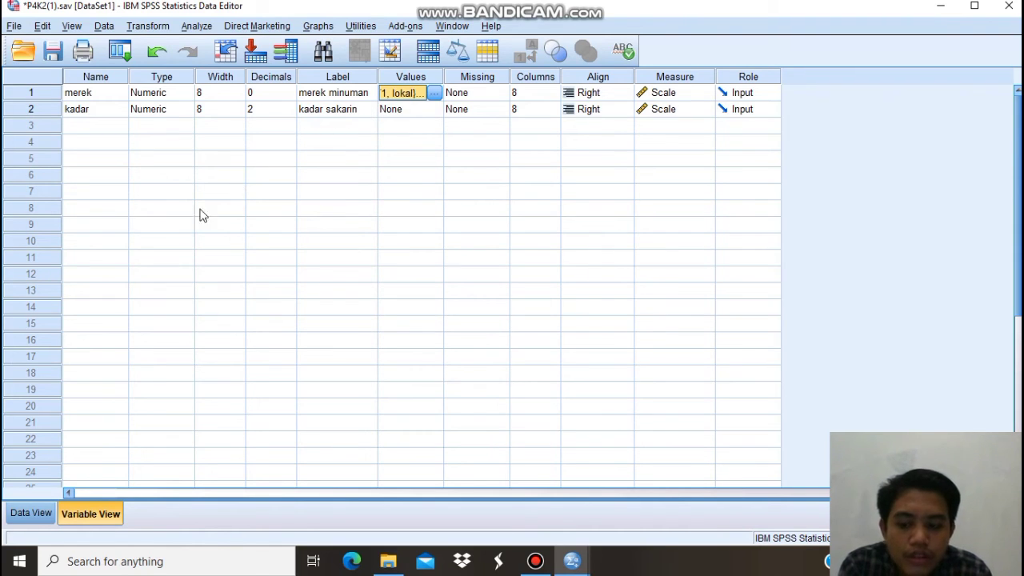
Set up a legacy two-independent-samples Mann-Whitney U test with kadar sakarin as the test variable and merek minuman as the grouping variable
{"action": "left_click", "coordinate": [24, 518]}
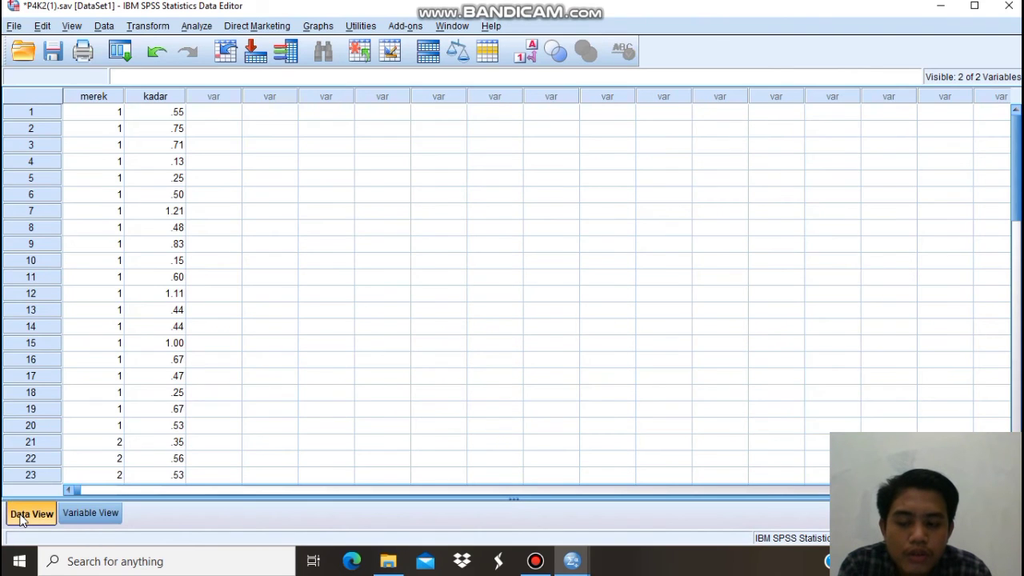
{"action": "left_click", "coordinate": [194, 27]}
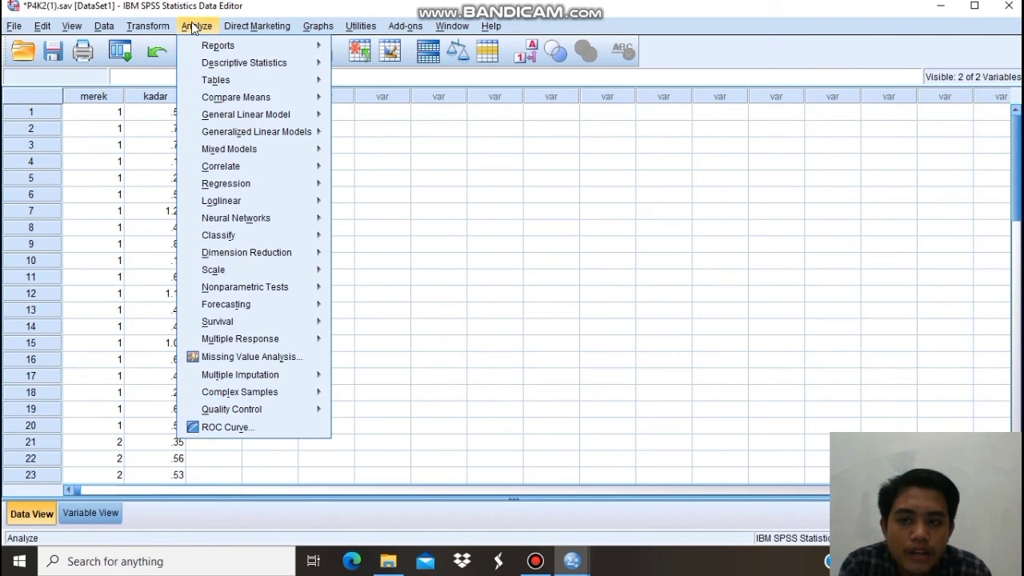
{"action": "mouse_move", "coordinate": [240, 290]}
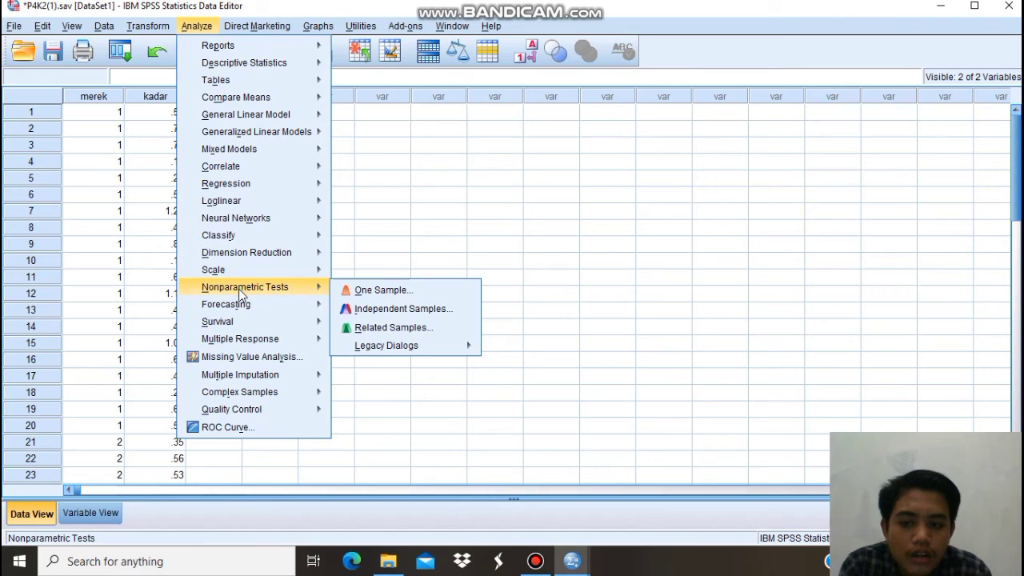
{"action": "mouse_move", "coordinate": [361, 350]}
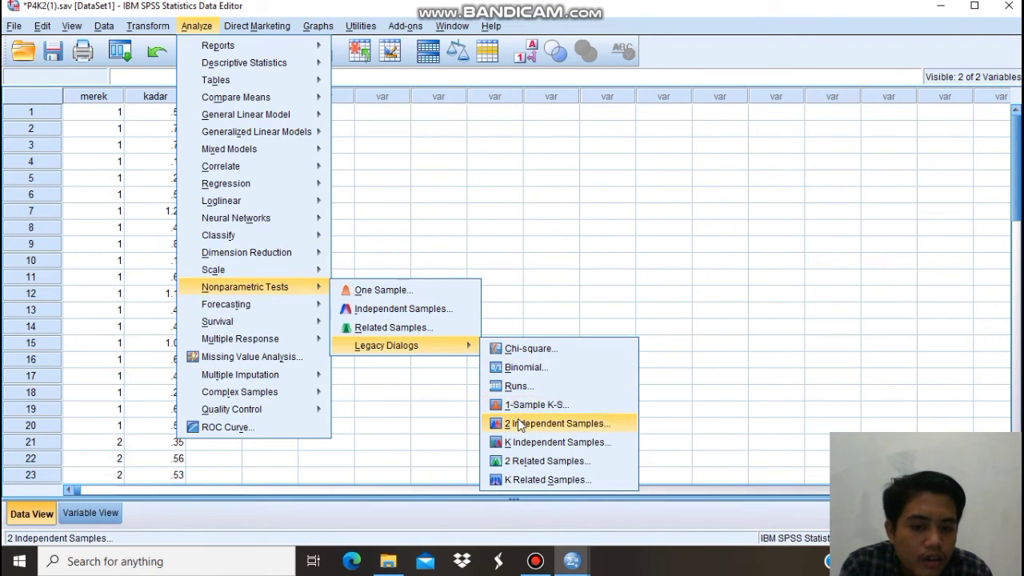
{"action": "left_click", "coordinate": [518, 425]}
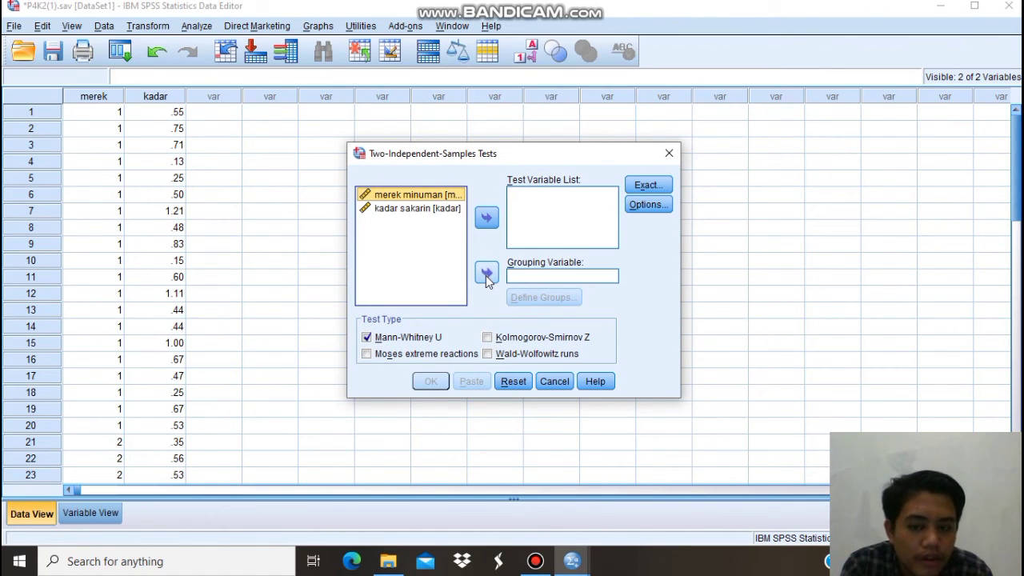
{"action": "left_click", "coordinate": [487, 275]}
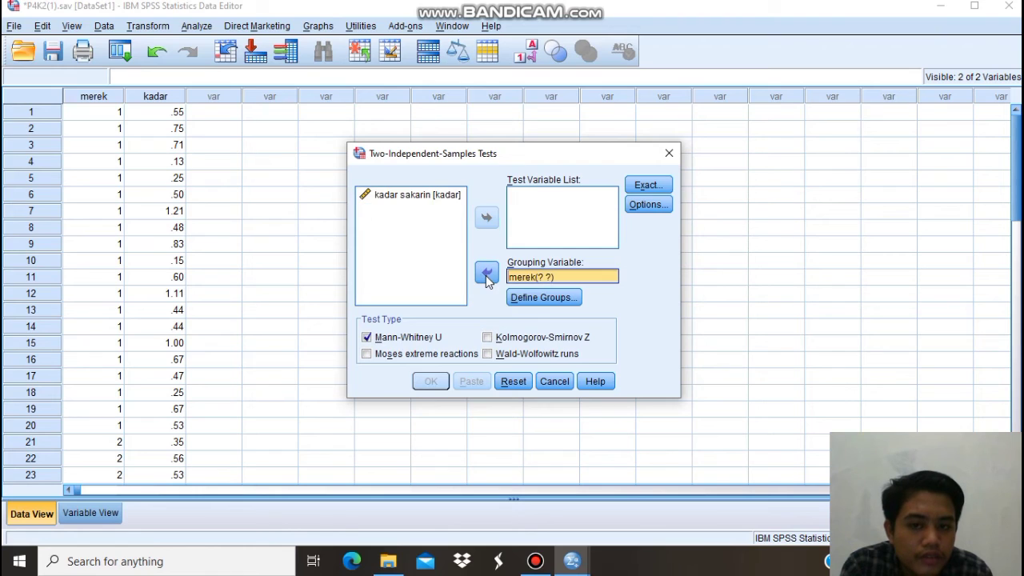
{"action": "left_click", "coordinate": [440, 197]}
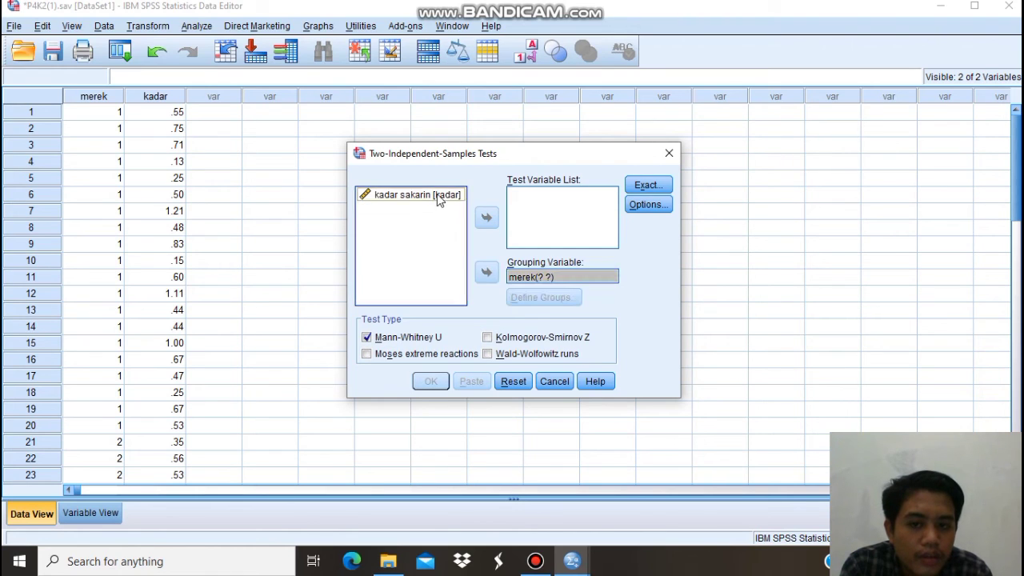
{"action": "left_click", "coordinate": [488, 216]}
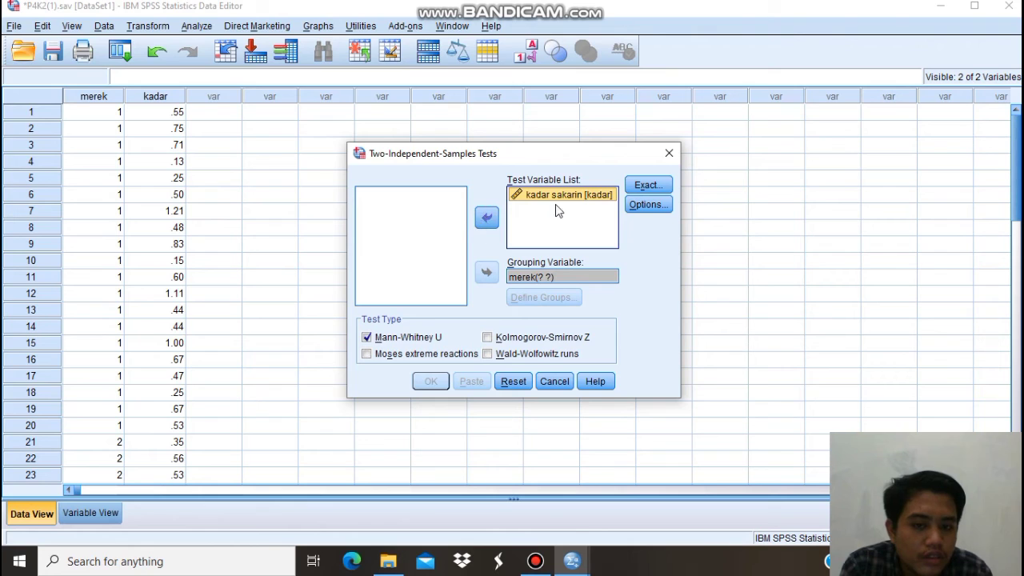
{"action": "left_click", "coordinate": [629, 207]}
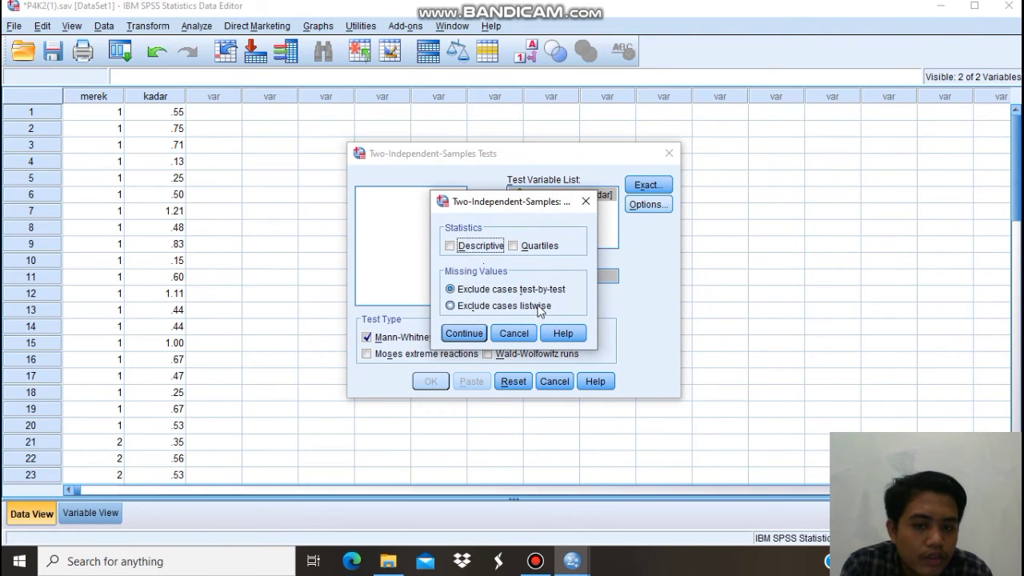
{"action": "left_click", "coordinate": [452, 334]}
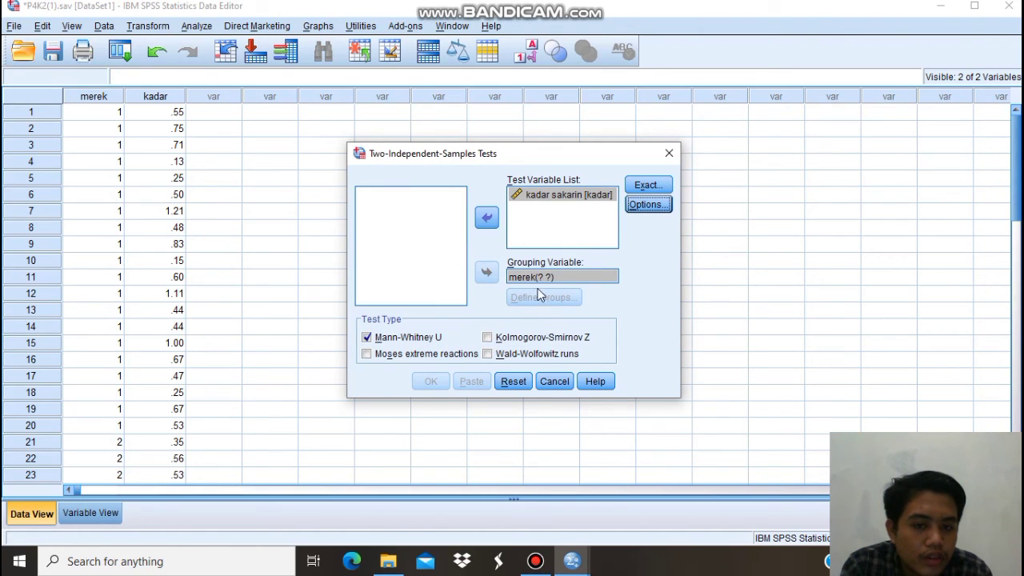
Define the groups of the merek grouping variable as 1 and 2
{"action": "left_click", "coordinate": [539, 280]}
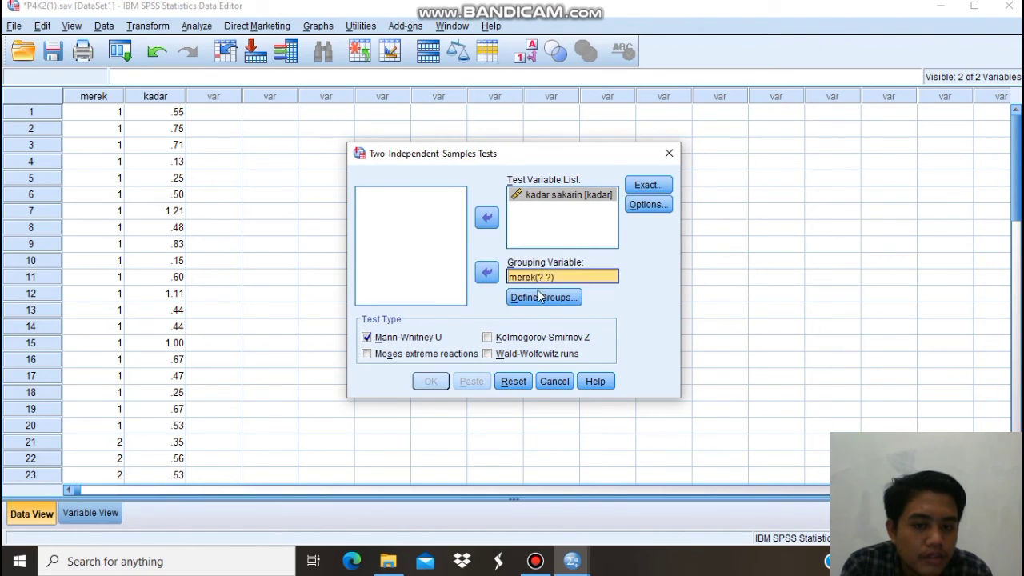
{"action": "left_click", "coordinate": [539, 299]}
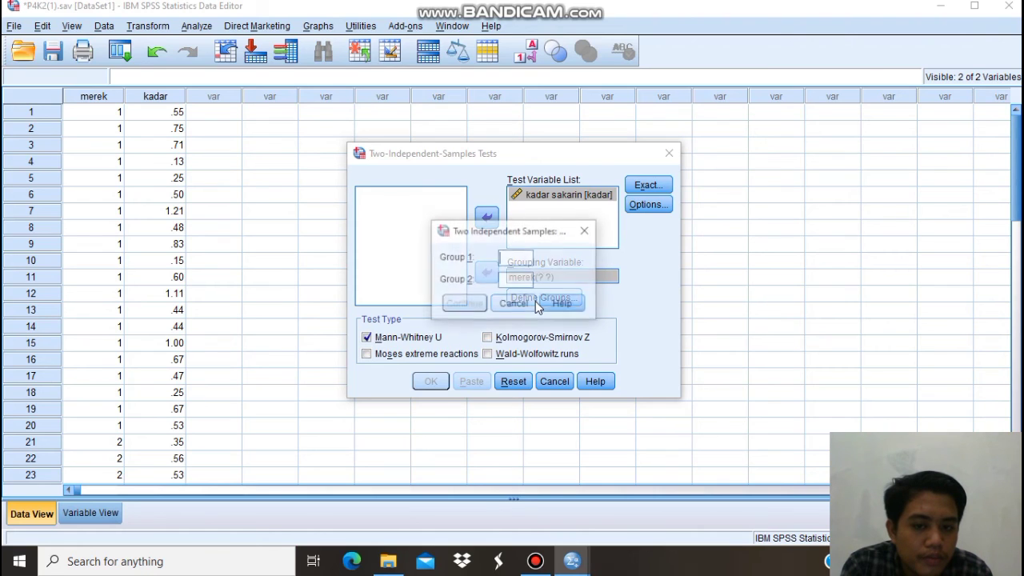
{"action": "left_click", "coordinate": [514, 259]}
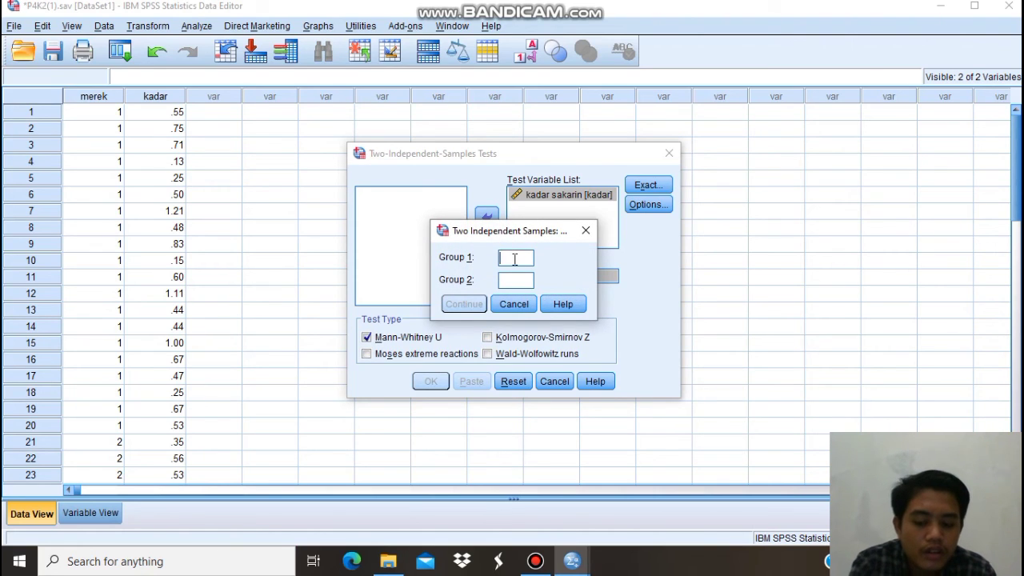
{"action": "type", "text": "1"}
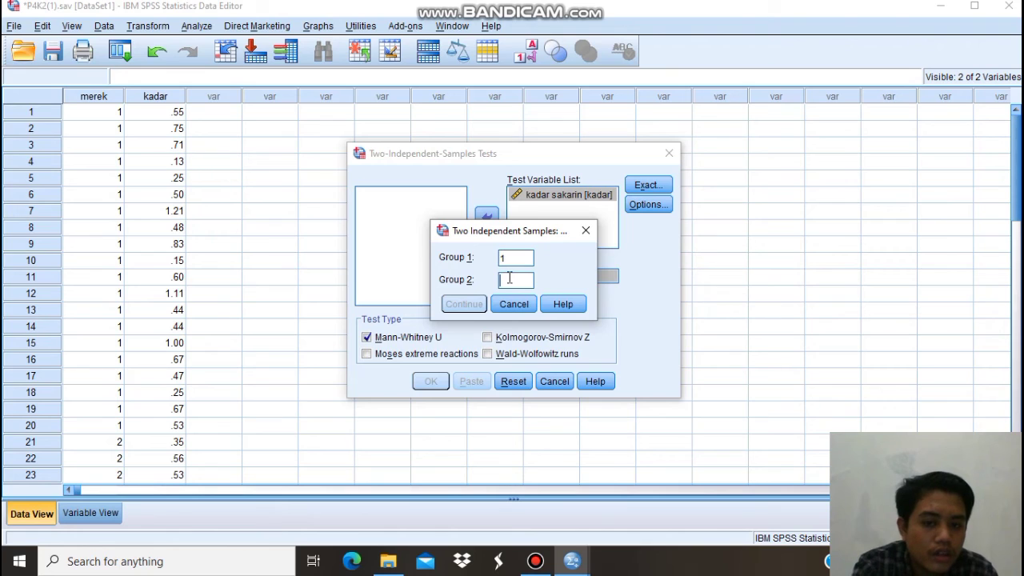
{"action": "type", "text": "2"}
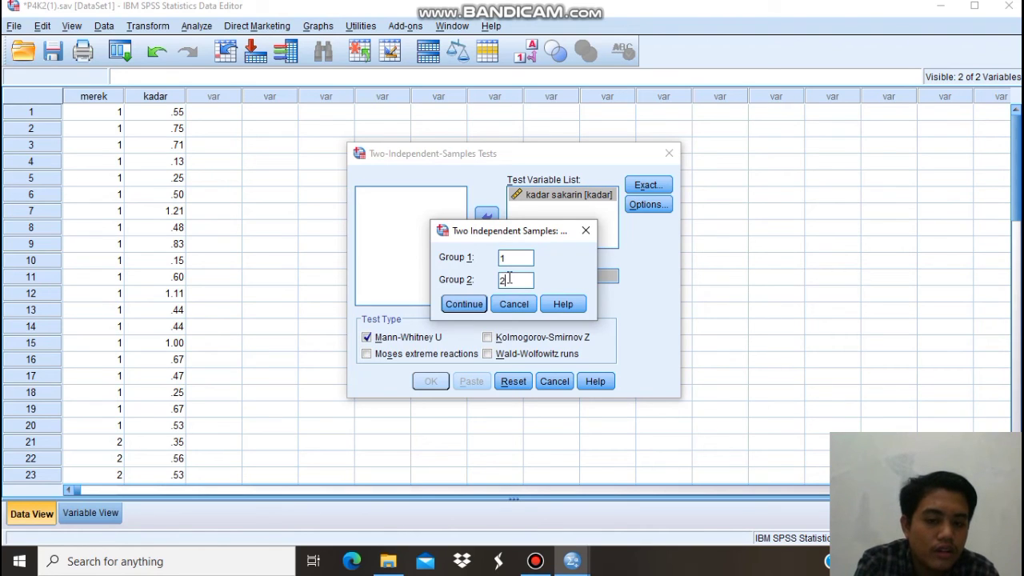
{"action": "left_click", "coordinate": [466, 304]}
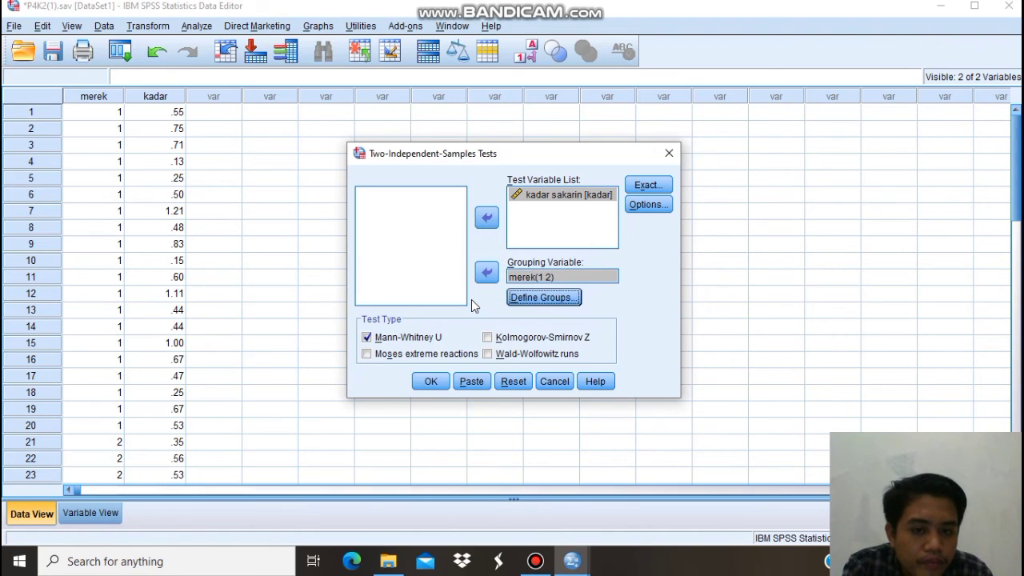
Run the Mann-Whitney test and examine its Ranks and Test Statistics tables for kadar sakarin
{"action": "left_click", "coordinate": [431, 382]}
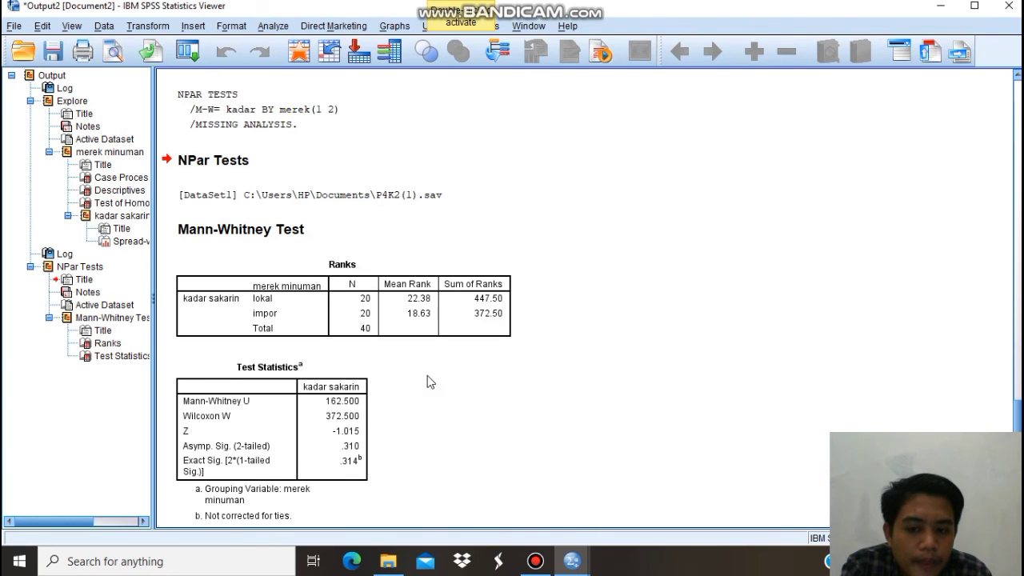
{"action": "scroll", "coordinate": [428, 382], "scroll_direction": "down", "scroll_amount": 1}
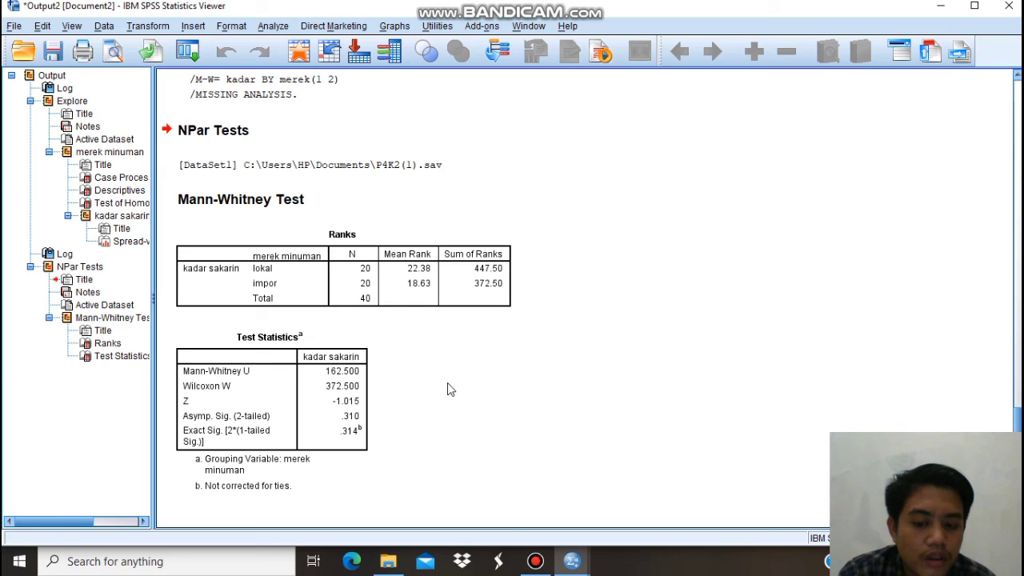
{"action": "left_click", "coordinate": [366, 411]}
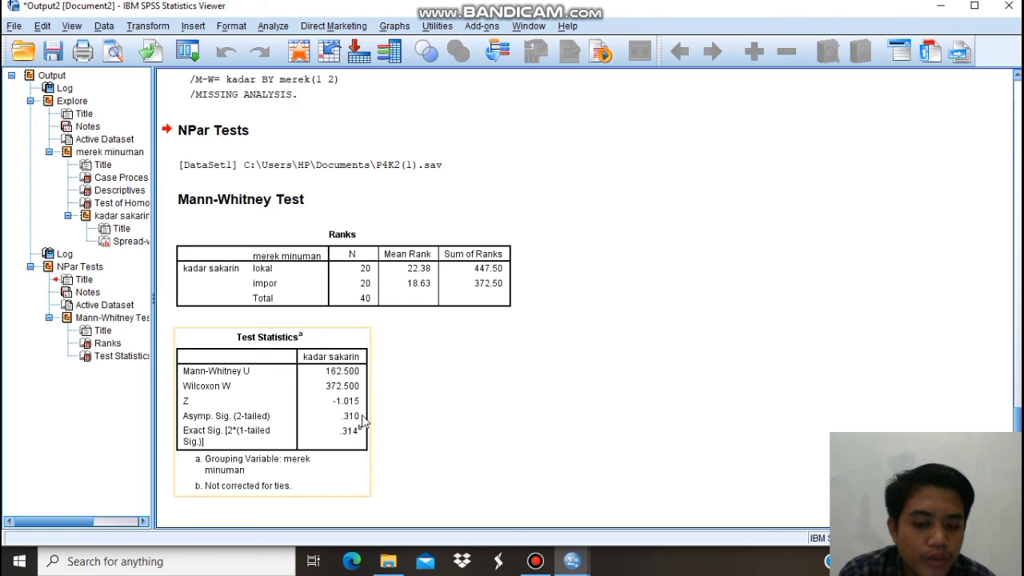